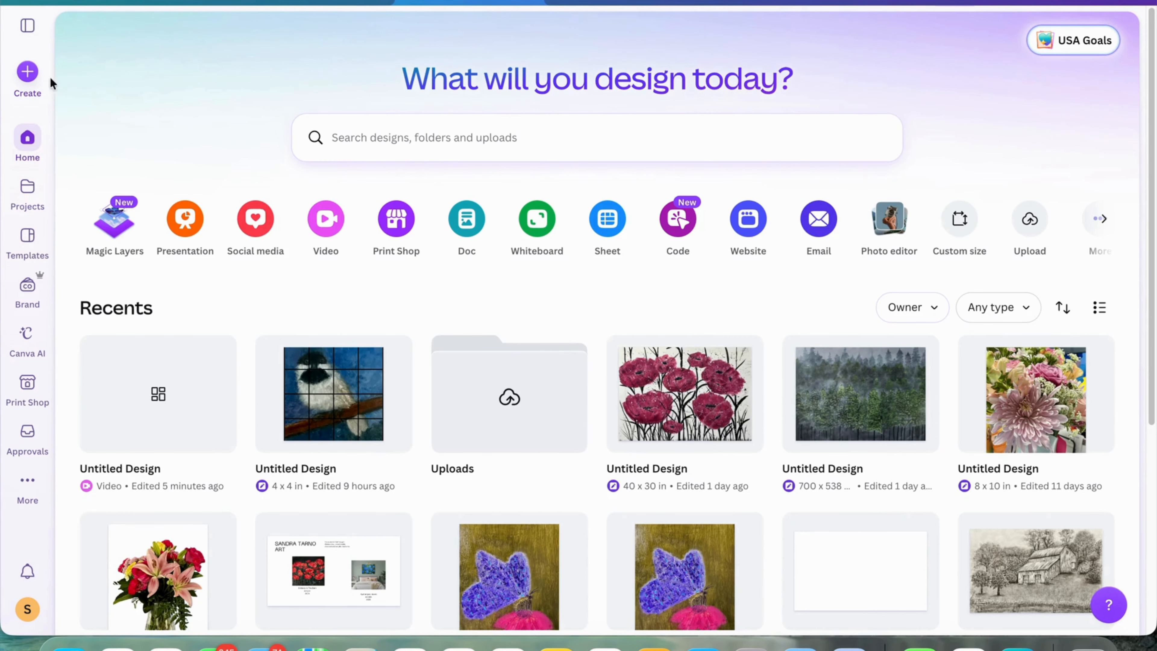
Step: Create a new custom-size design 4 in wide and 4 in high
{"action": "left_click", "coordinate": [27, 72]}
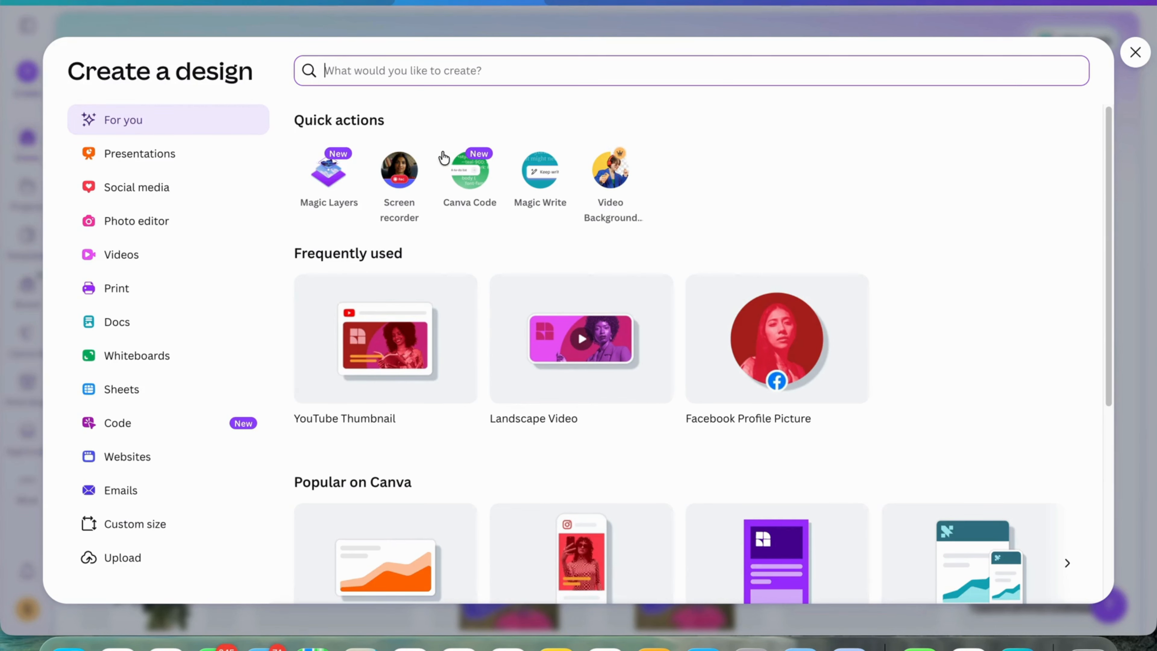
{"action": "scroll", "coordinate": [444, 159], "scroll_direction": "down", "scroll_amount": 5}
{"action": "scroll", "coordinate": [441, 158], "scroll_direction": "down", "scroll_amount": 3}
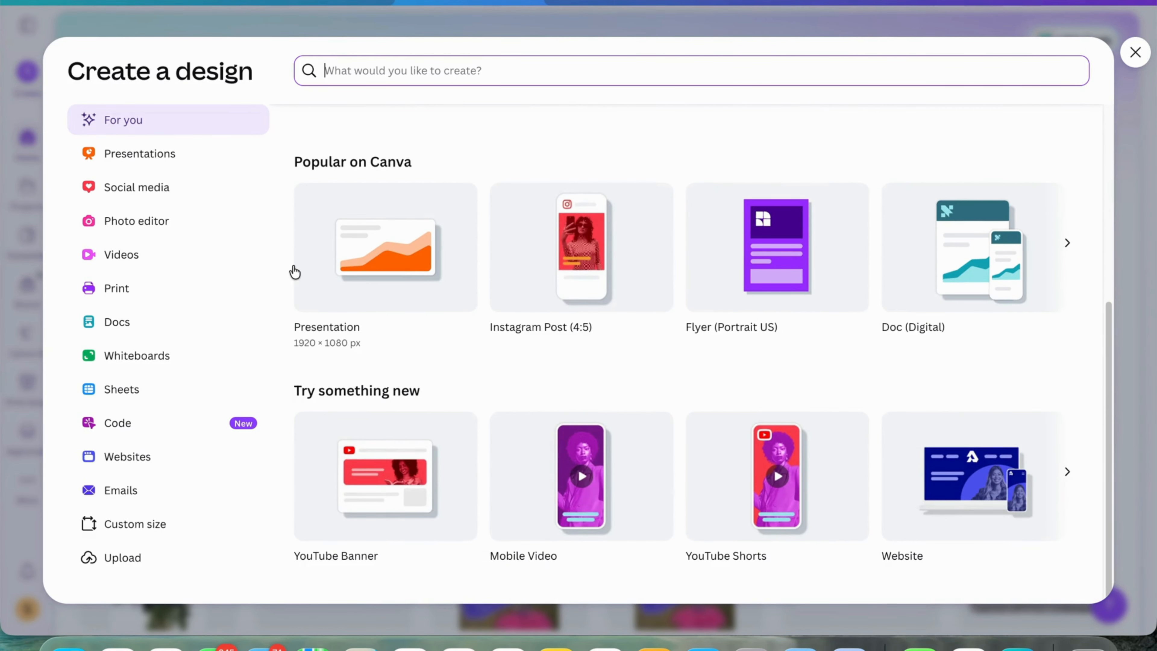
{"action": "left_click", "coordinate": [145, 529]}
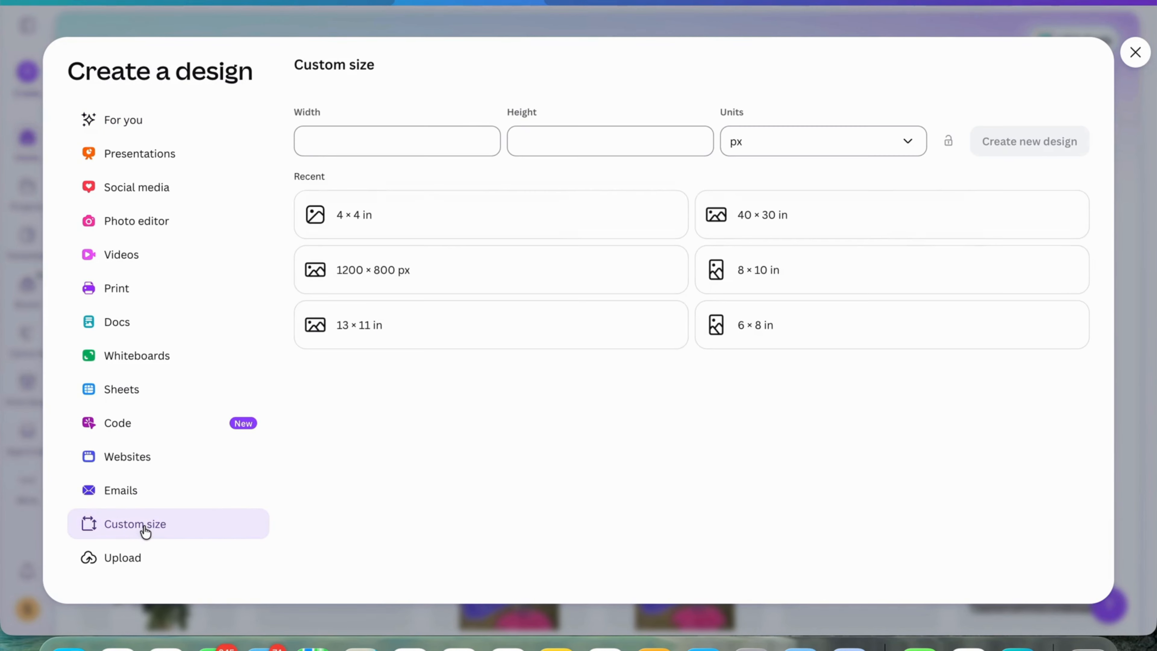
{"action": "left_click", "coordinate": [907, 142]}
{"action": "left_click", "coordinate": [755, 220]}
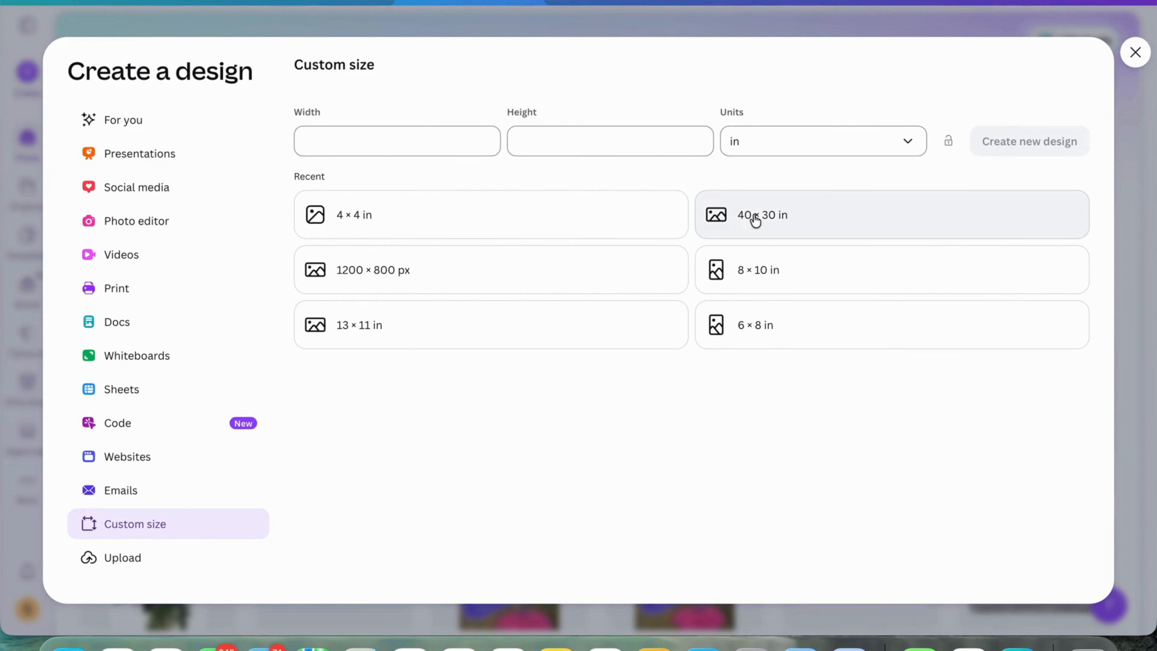
{"action": "left_click", "coordinate": [342, 146]}
{"action": "type", "text": "4"}
{"action": "left_click", "coordinate": [526, 143]}
{"action": "type", "text": "4"}
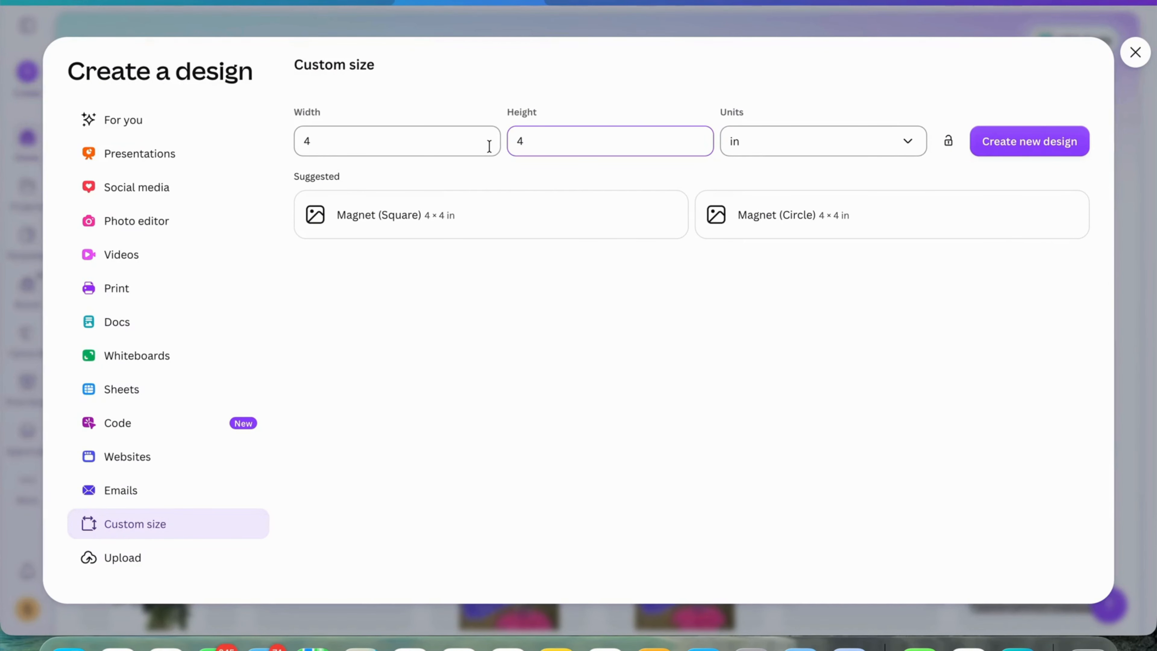
{"action": "left_click", "coordinate": [1018, 144]}
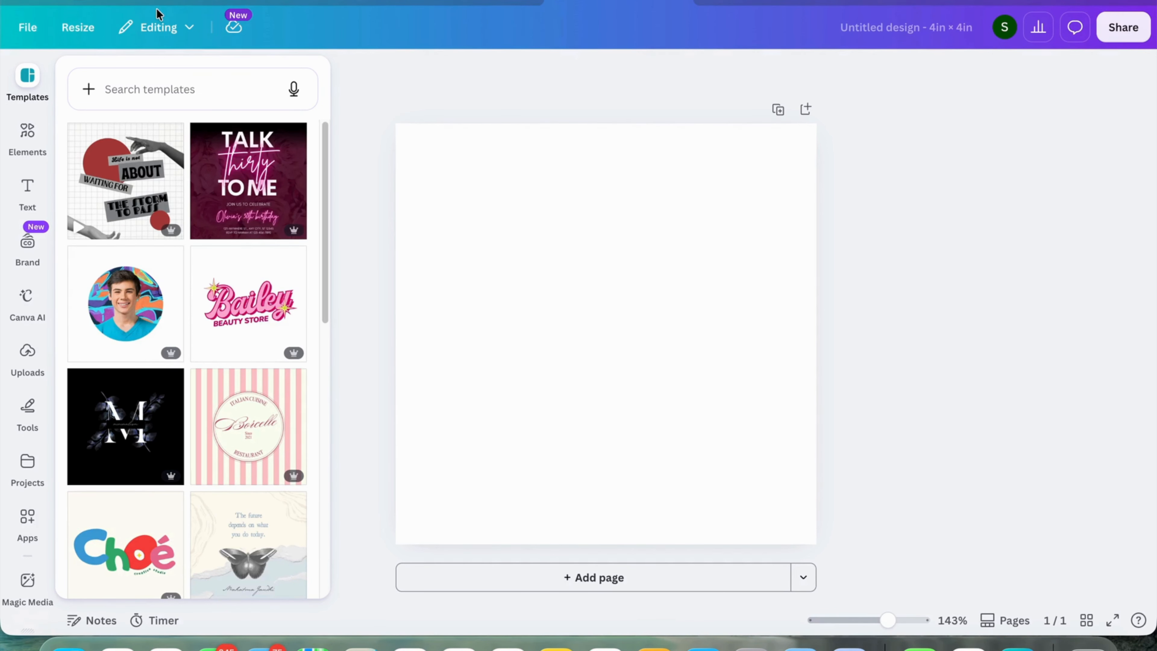
Step: Place the uploaded chickadee painting on the blank page so that it covers the whole page
{"action": "left_click", "coordinate": [25, 361]}
{"action": "mouse_move", "coordinate": [91, 290]}
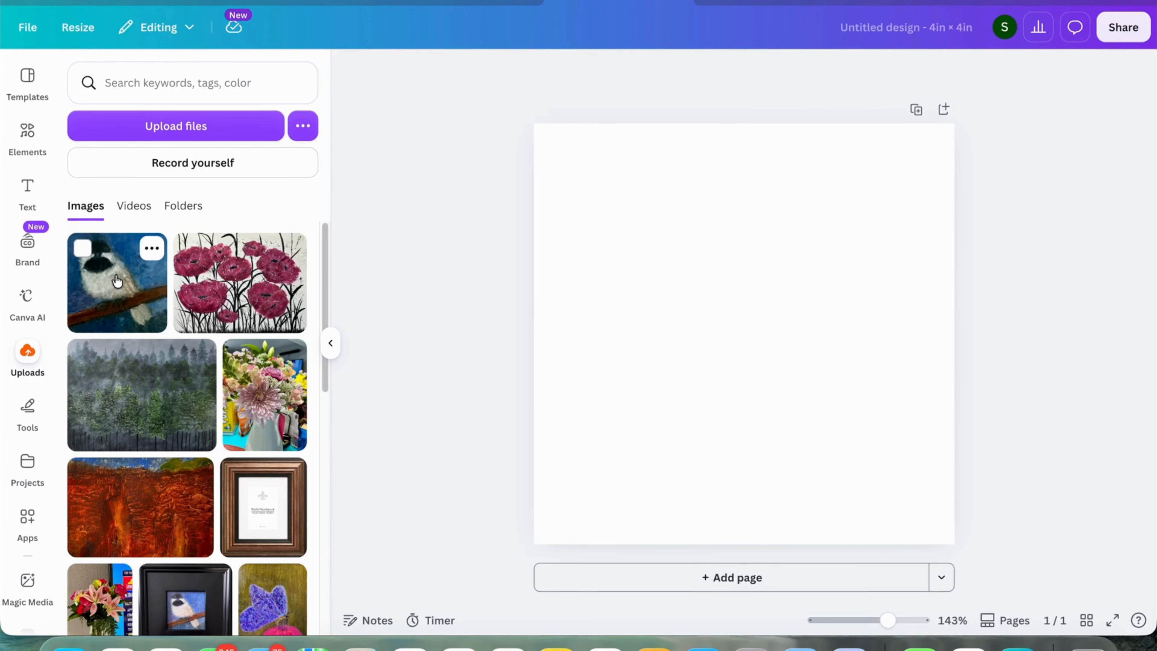
{"action": "left_click_drag", "start_coordinate": [117, 281], "coordinate": [581, 164]}
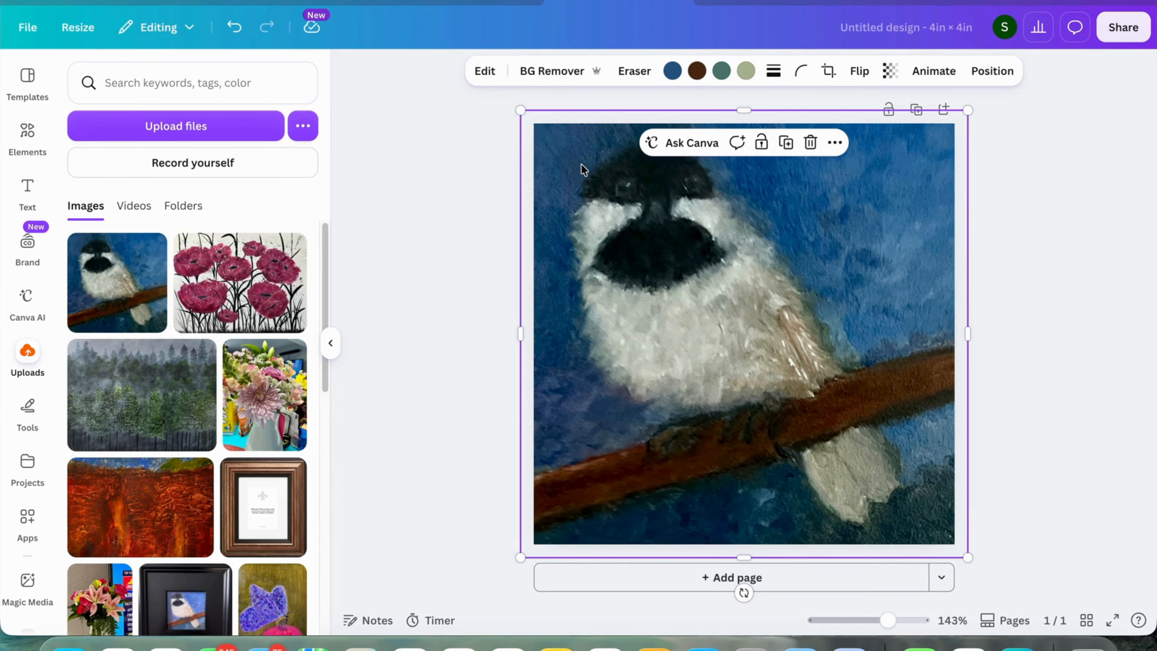
{"action": "left_click", "coordinate": [442, 190]}
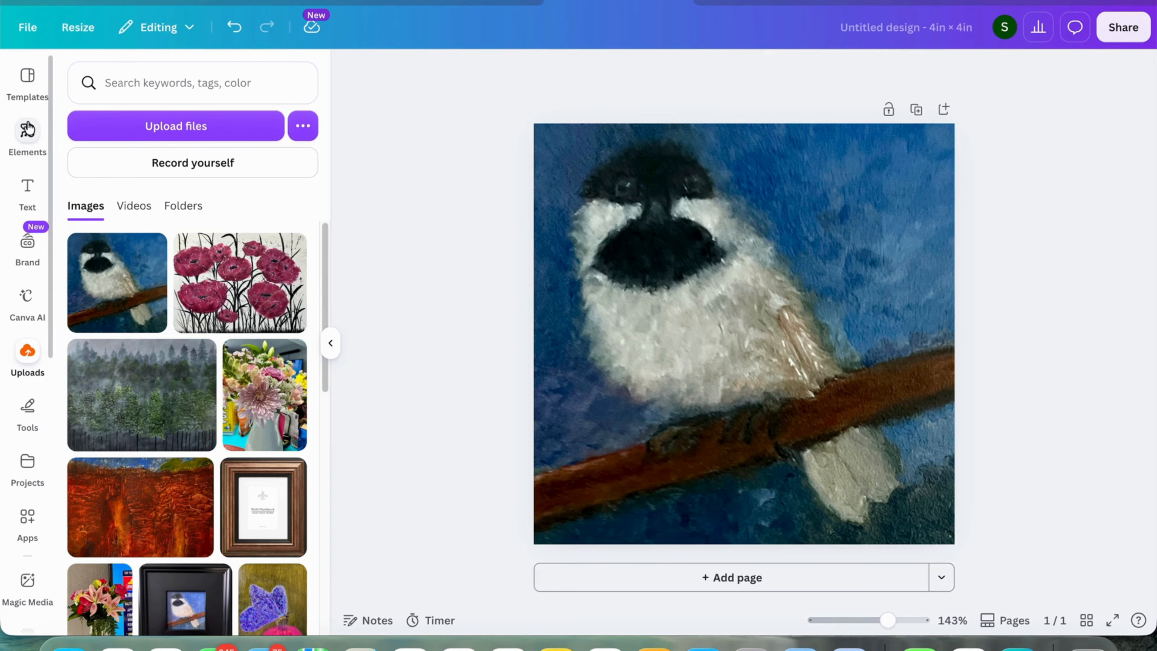
Step: Search the elements for "grid lines" and show all of the matching graphics
{"action": "left_click", "coordinate": [27, 132]}
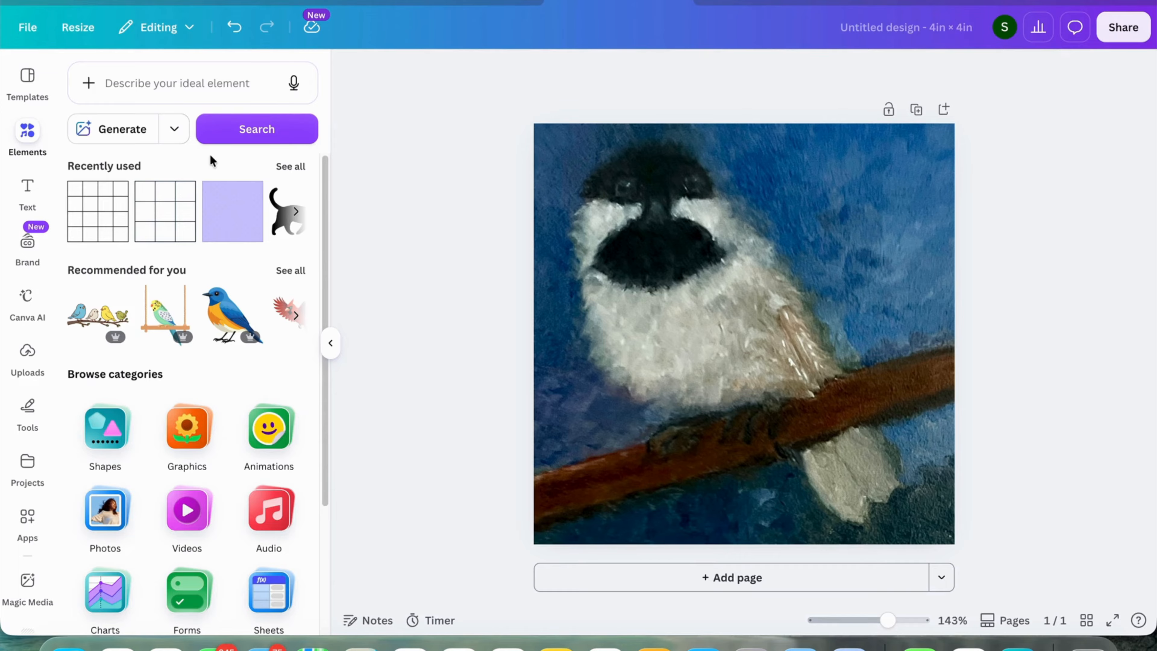
{"action": "left_click", "coordinate": [110, 83]}
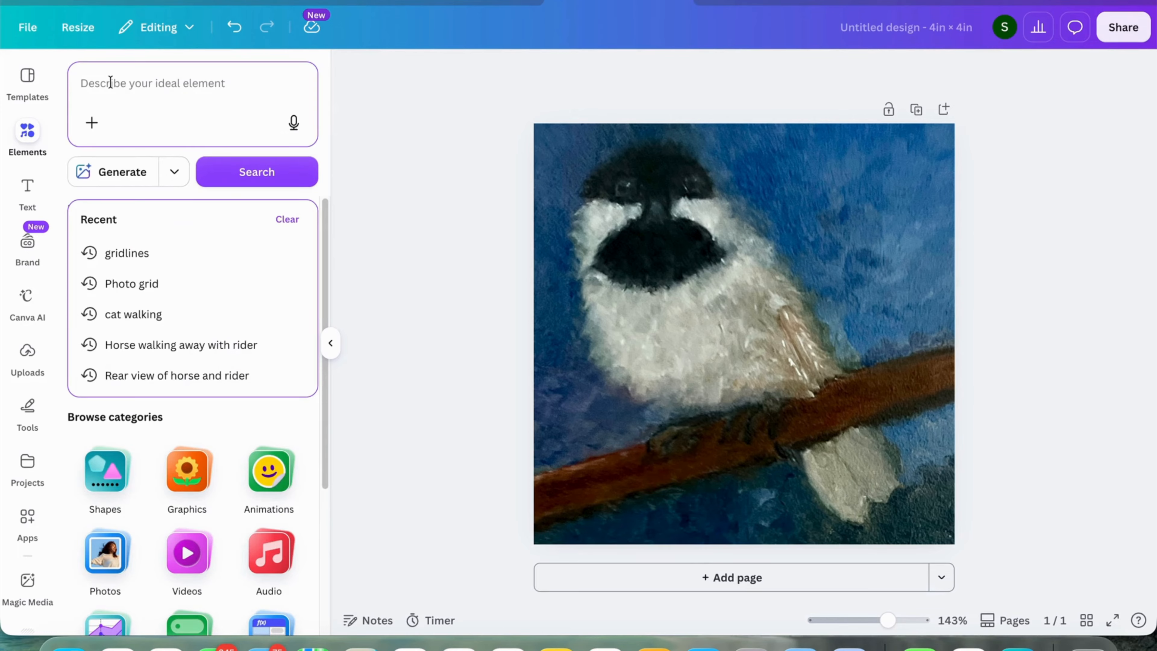
{"action": "type", "text": "grid"}
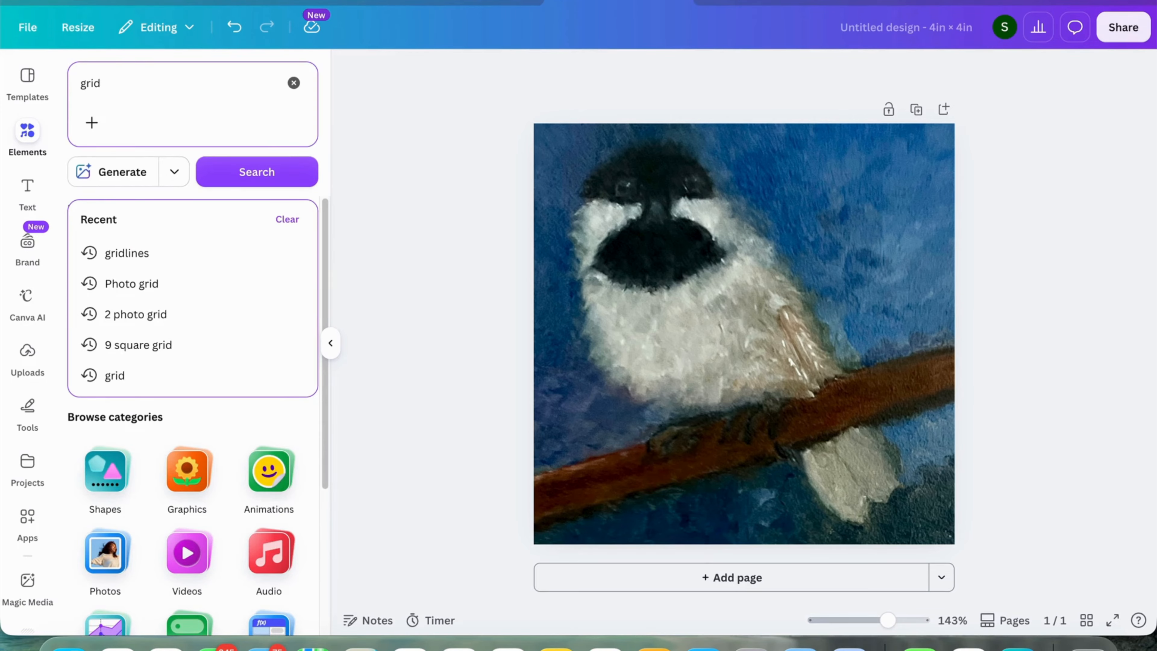
{"action": "type", "text": " lin"}
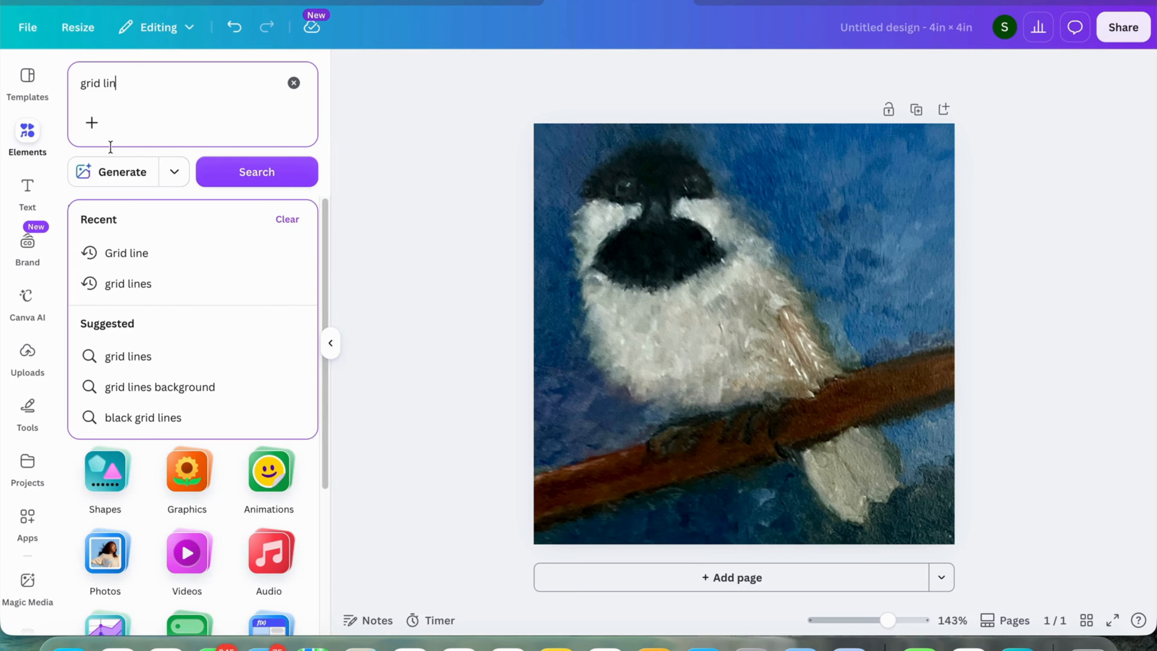
{"action": "left_click", "coordinate": [146, 355]}
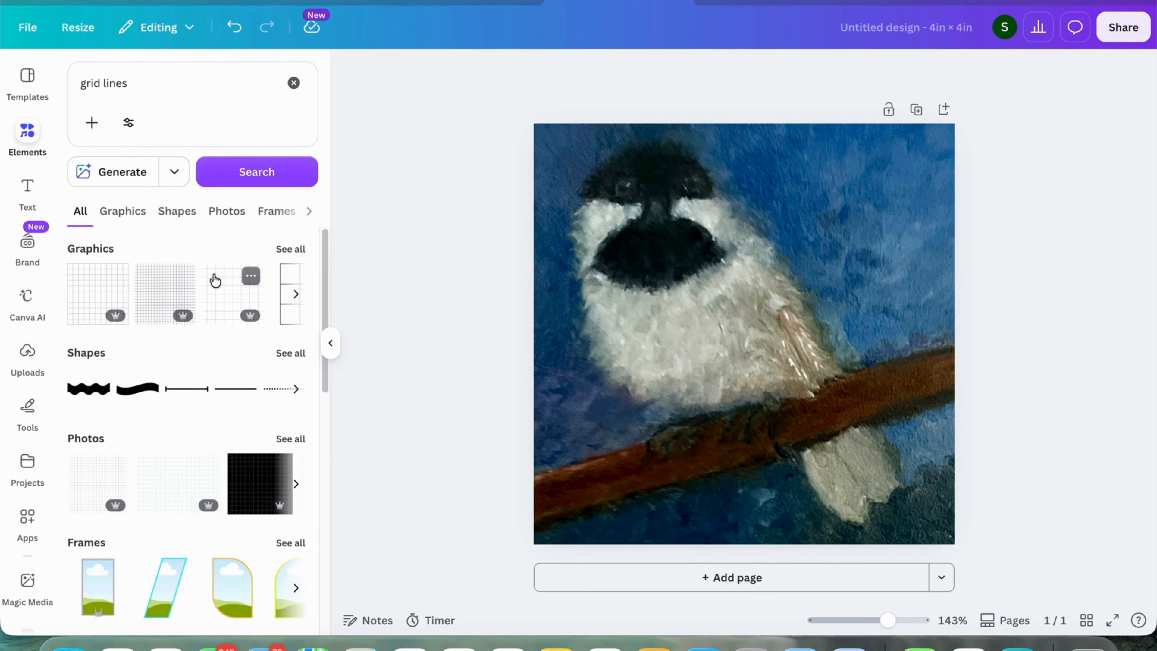
{"action": "left_click", "coordinate": [294, 249]}
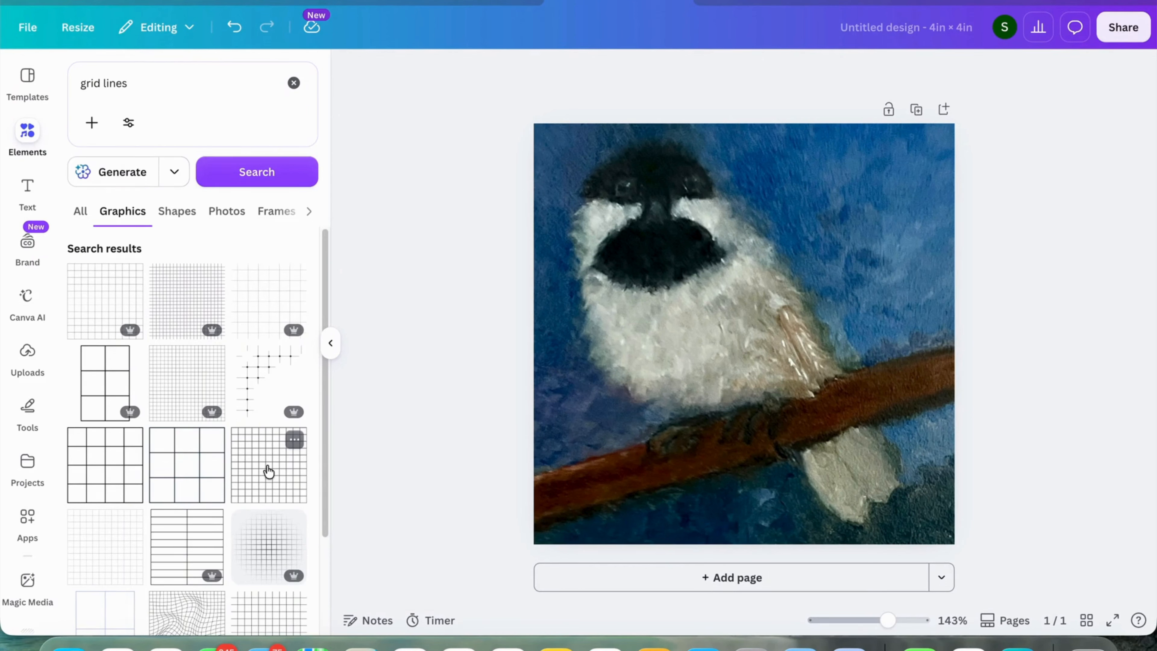
Step: Add the black four-by-four grid graphic and enlarge it from the page's upper-left corner to cover the whole painting
{"action": "left_click", "coordinate": [106, 478]}
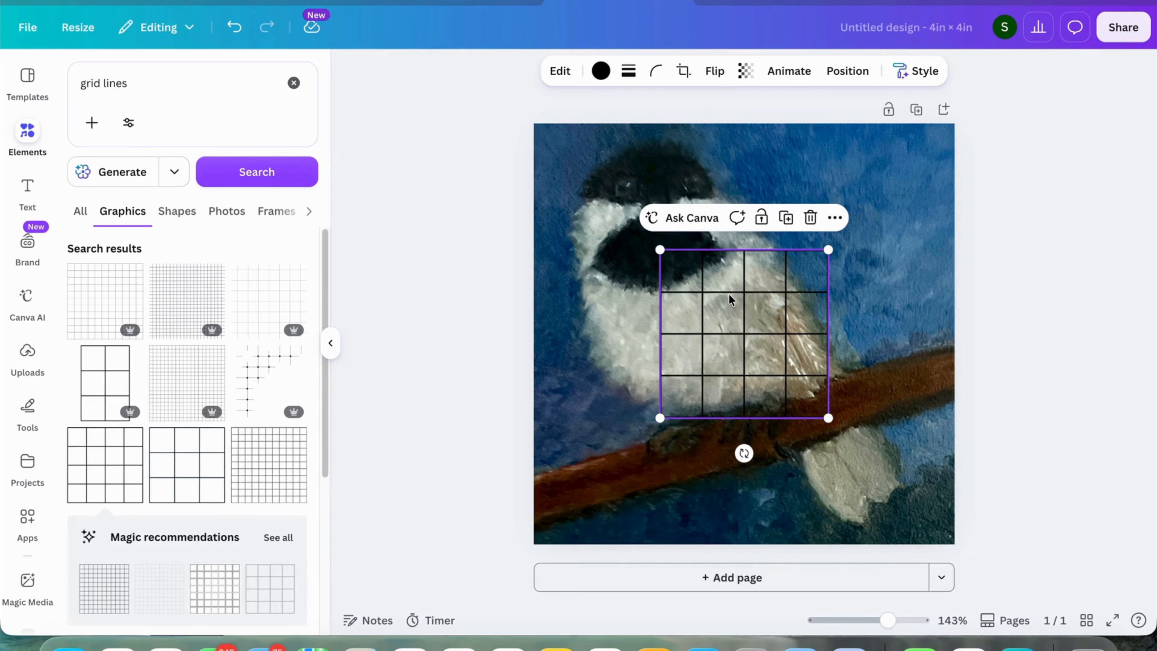
{"action": "left_click_drag", "start_coordinate": [725, 299], "coordinate": [607, 169]}
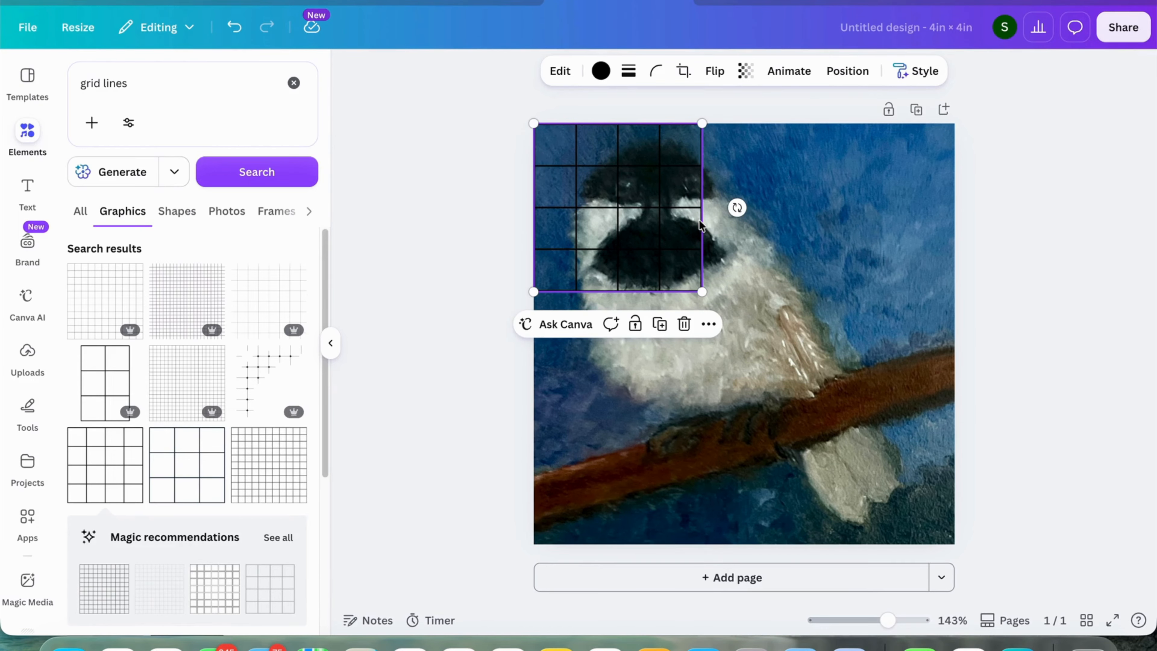
{"action": "left_click_drag", "start_coordinate": [702, 291], "coordinate": [1010, 490]}
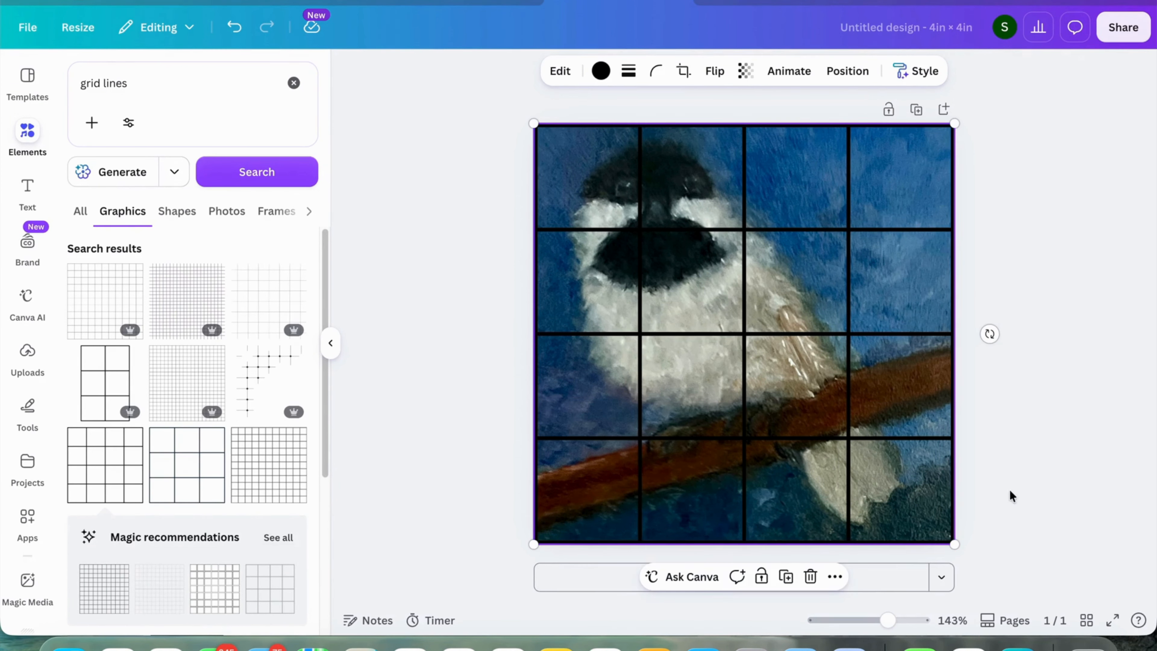
{"action": "left_click", "coordinate": [1053, 418]}
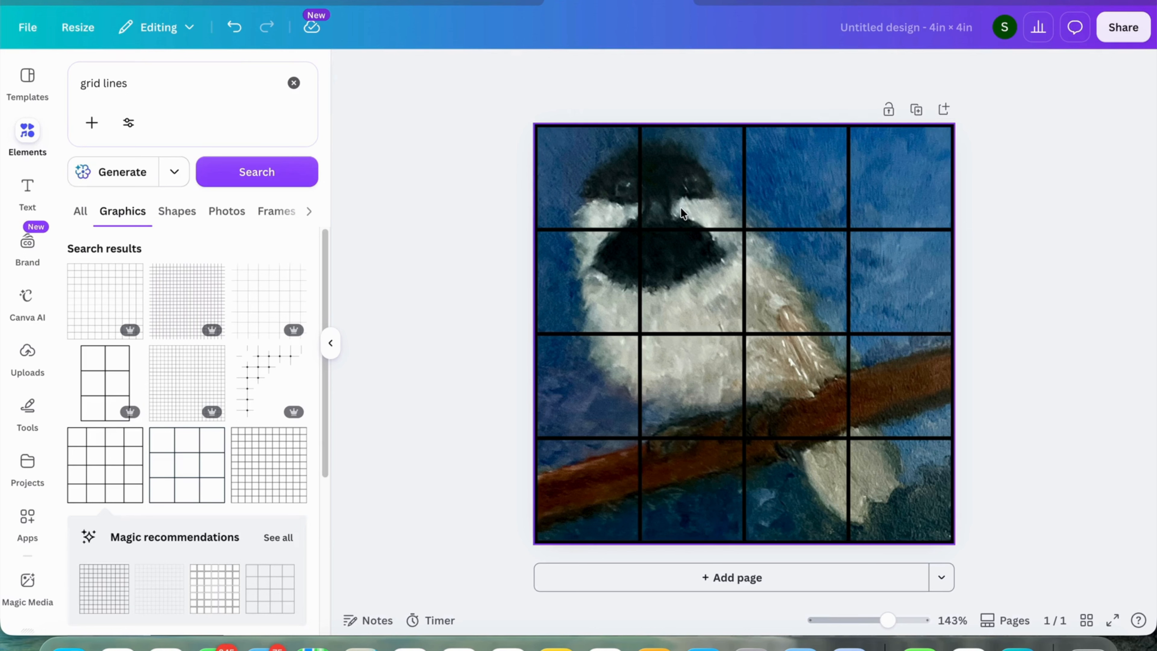
Step: Slide the four-by-four grid partly off the page and delete it
{"action": "left_click", "coordinate": [764, 217]}
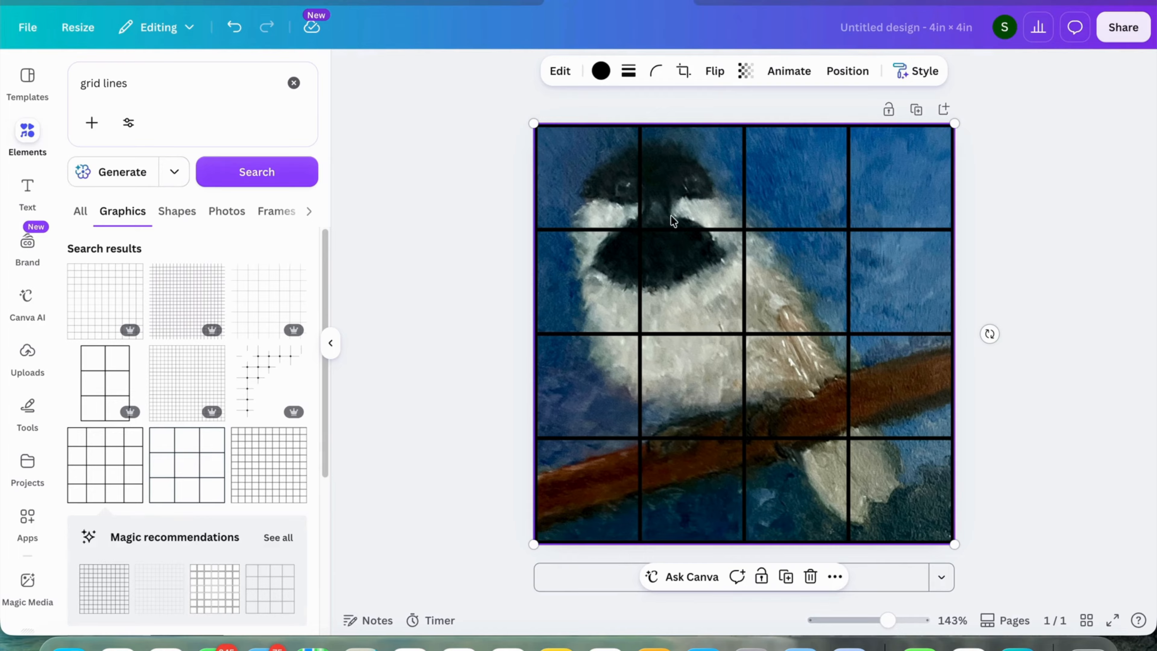
{"action": "left_click_drag", "start_coordinate": [701, 208], "coordinate": [511, 211]}
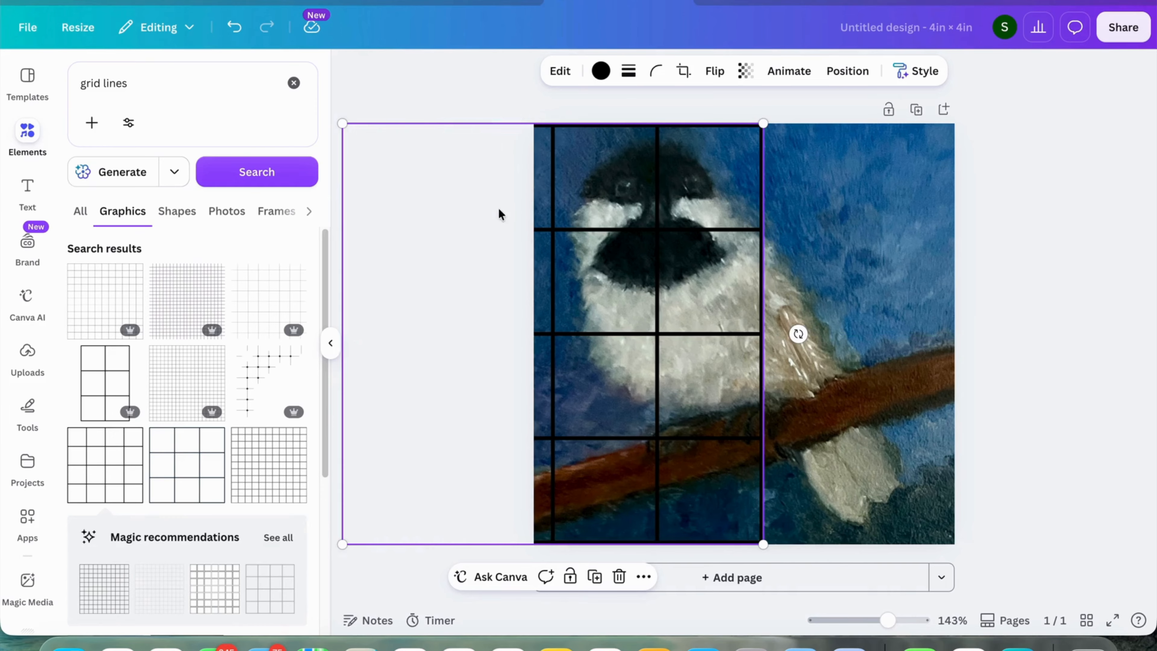
{"action": "left_click", "coordinate": [378, 231]}
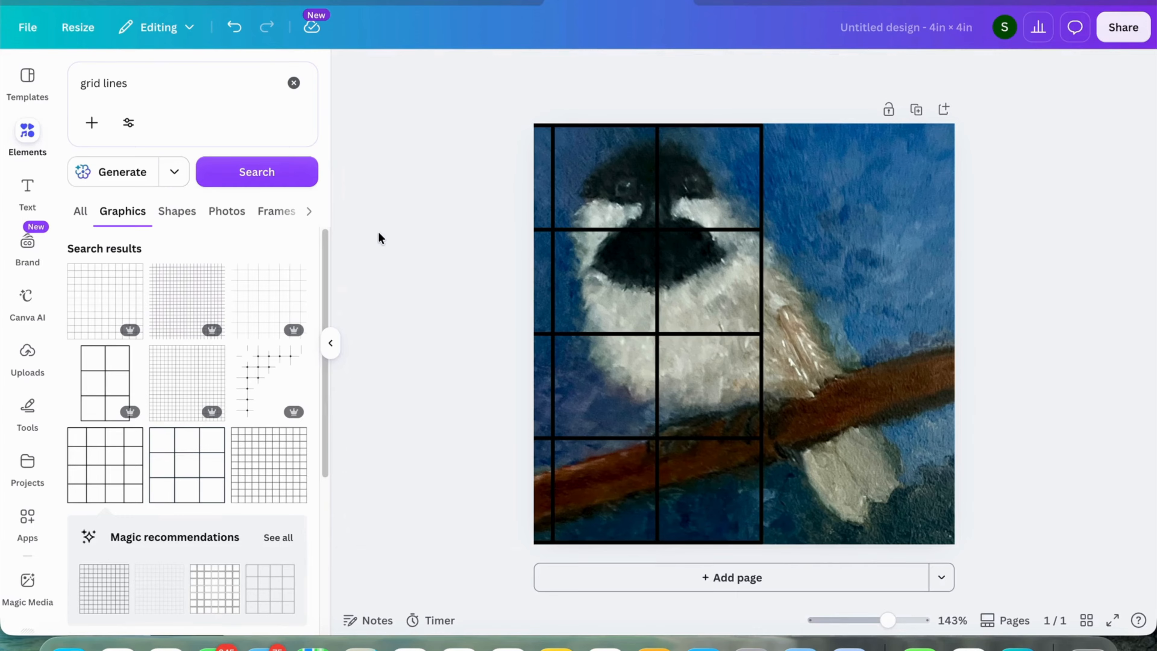
{"action": "right_click", "coordinate": [605, 239]}
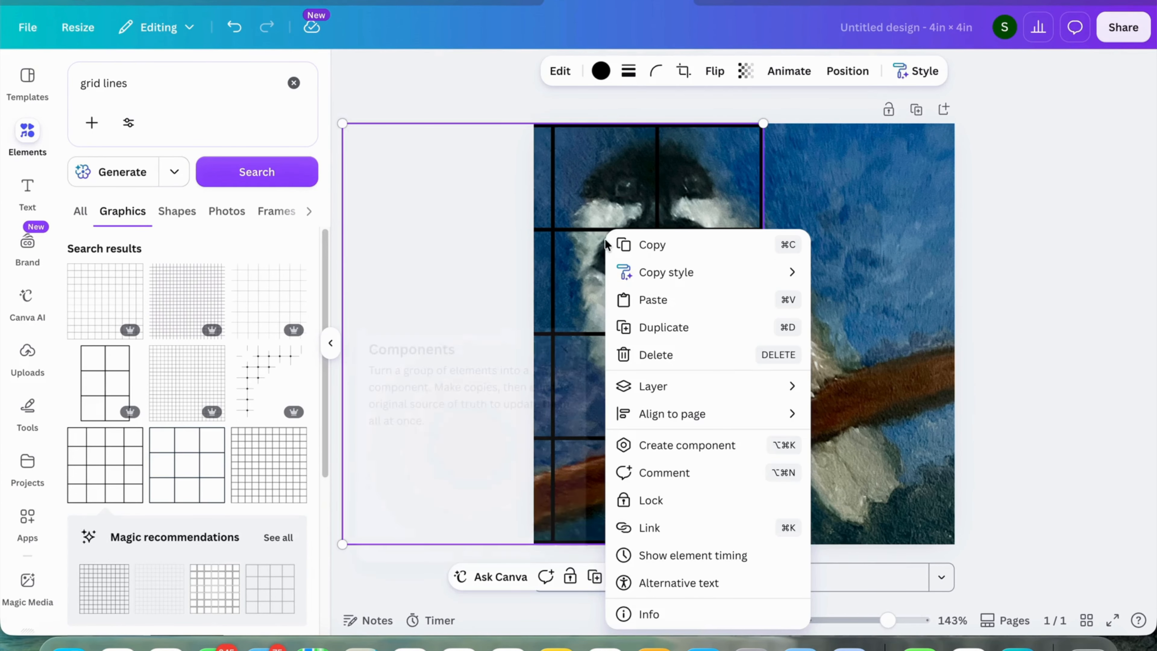
{"action": "left_click", "coordinate": [656, 354]}
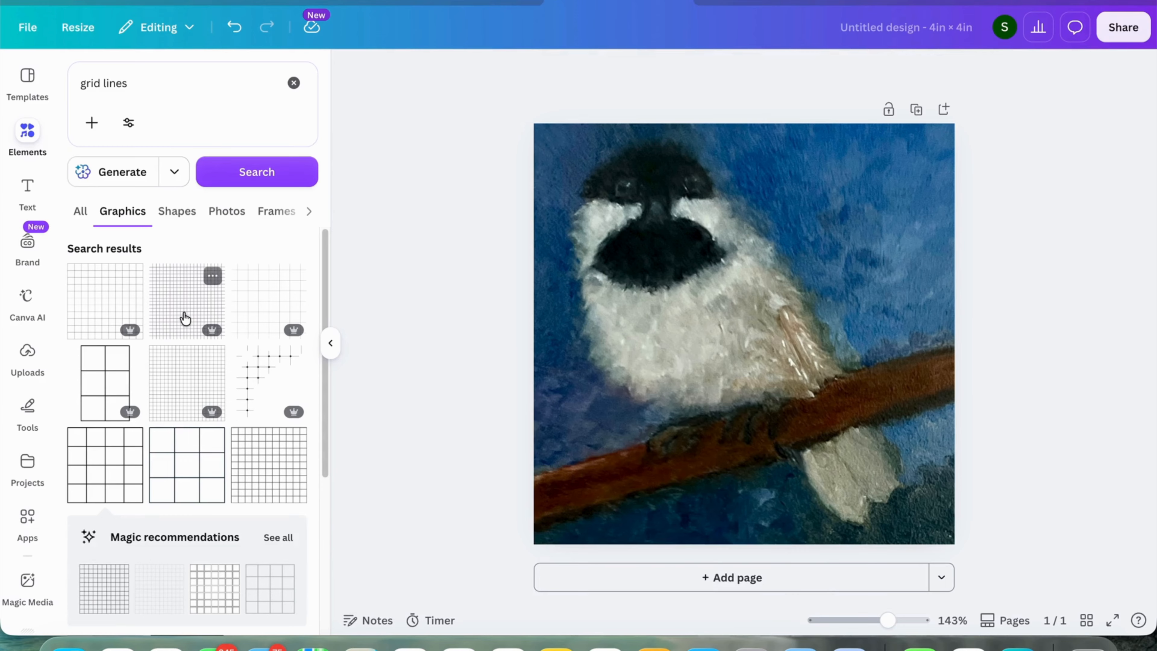
Step: Add the three-by-three grid graphic, align it to the page's upper-left corner and enlarge it over the whole painting
{"action": "left_click", "coordinate": [186, 469]}
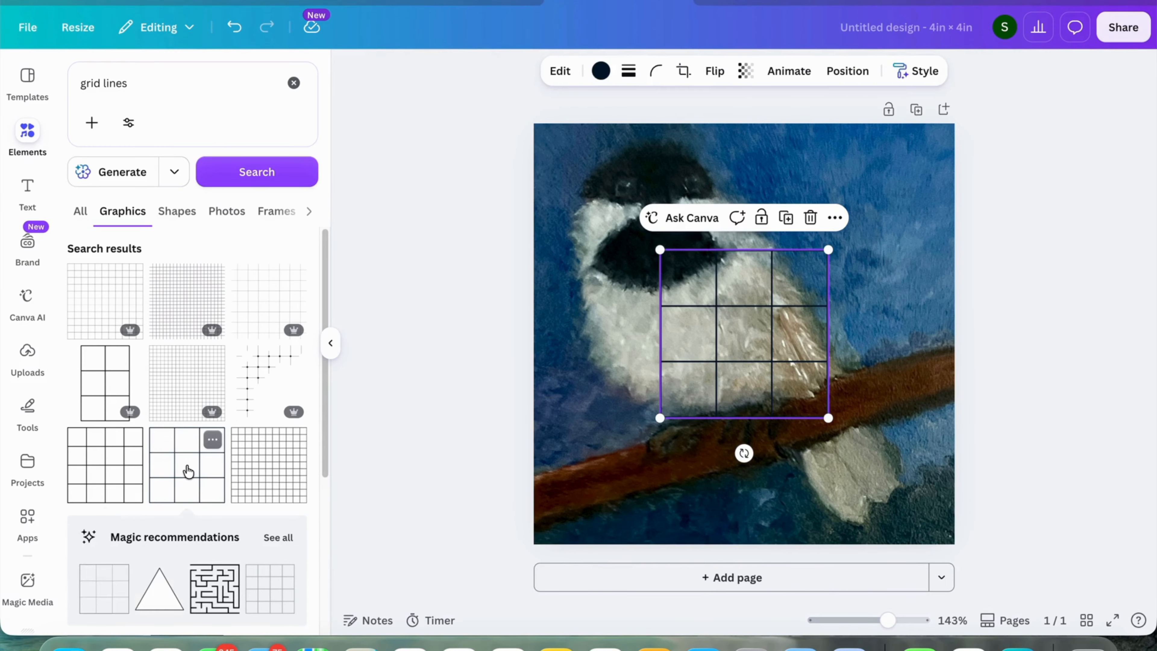
{"action": "left_click_drag", "start_coordinate": [733, 323], "coordinate": [611, 195]}
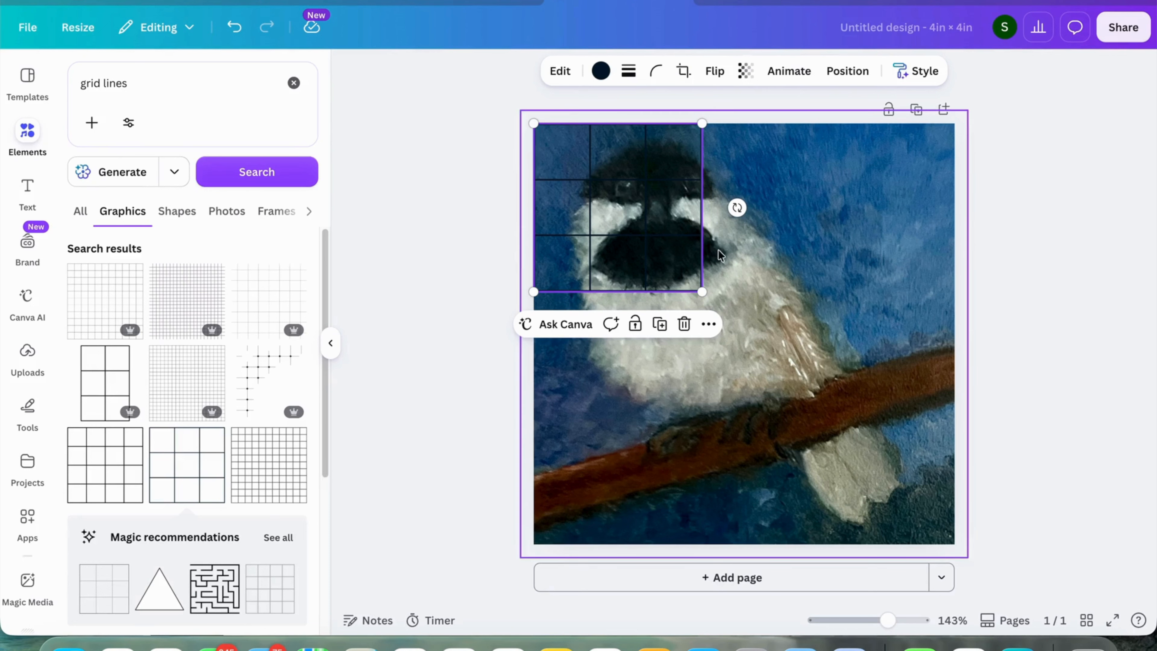
{"action": "left_click_drag", "start_coordinate": [702, 291], "coordinate": [996, 499]}
{"action": "left_click", "coordinate": [1052, 335]}
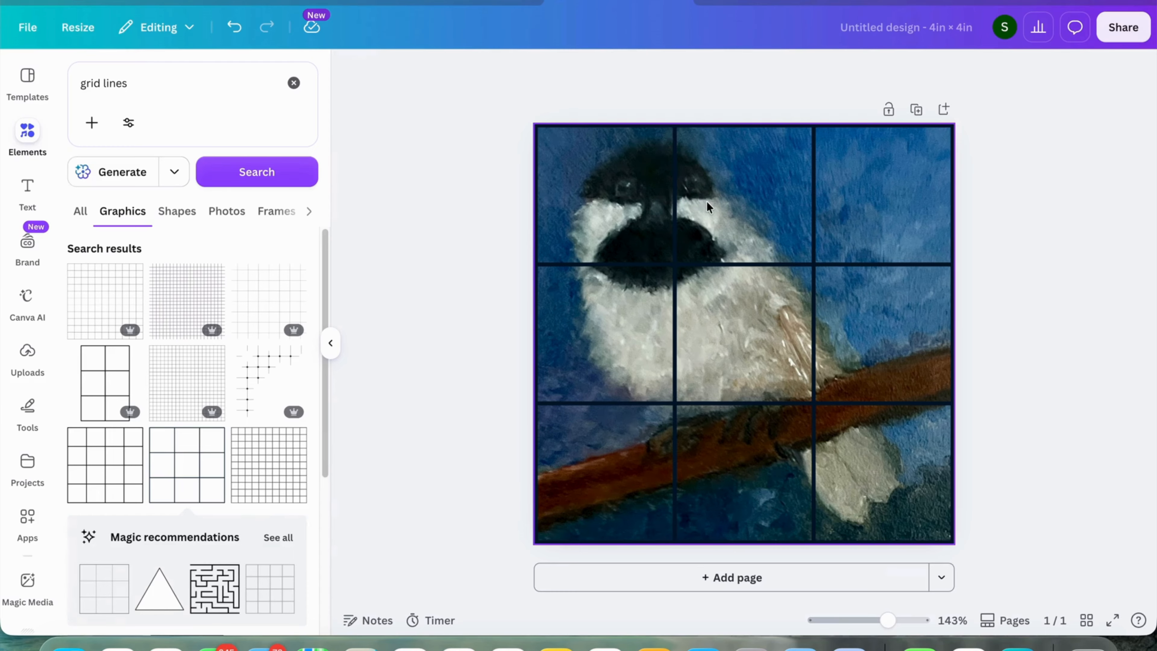
Step: Move the three-by-three grid partly off the page and delete it
{"action": "left_click", "coordinate": [685, 193]}
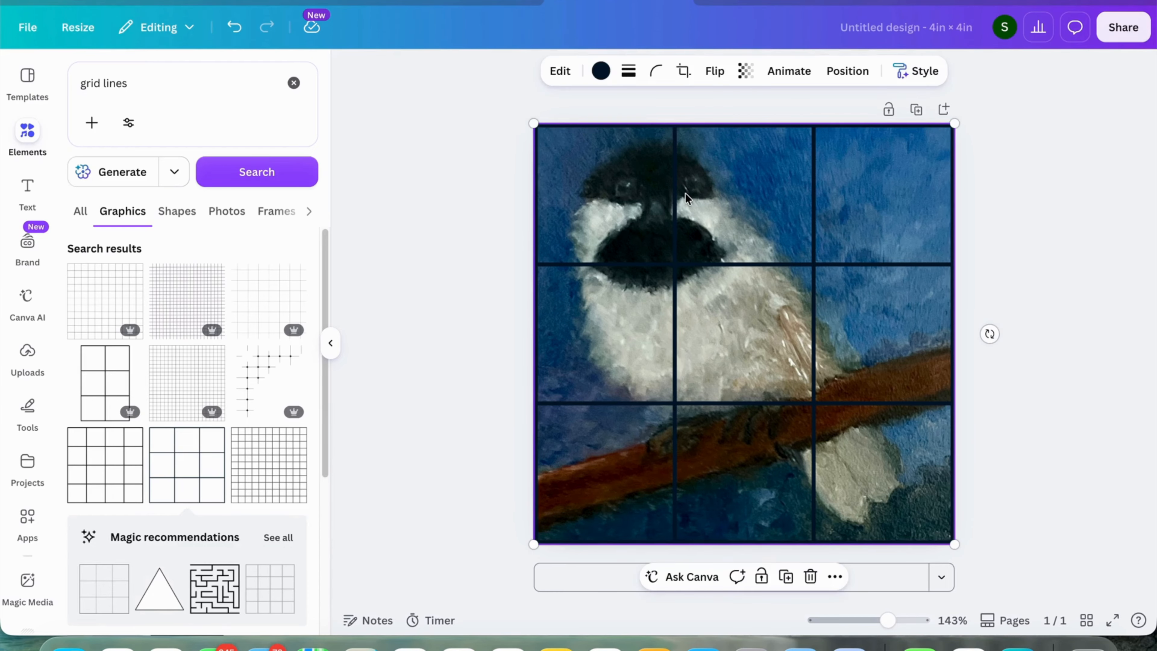
{"action": "left_click_drag", "start_coordinate": [703, 196], "coordinate": [547, 196]}
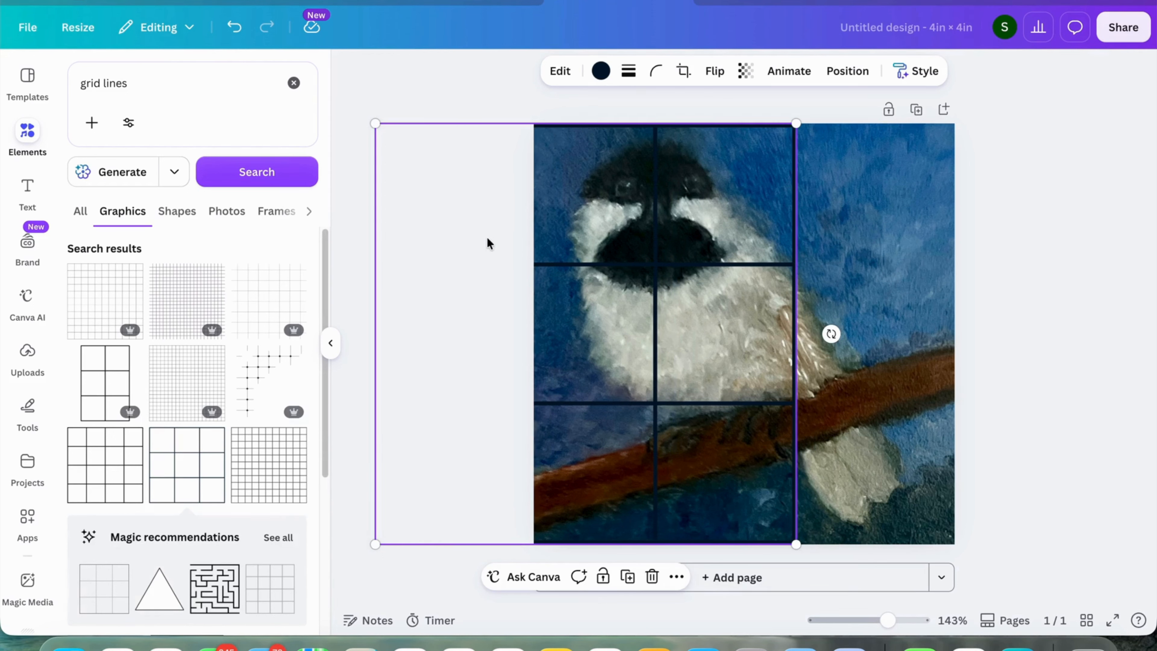
{"action": "right_click", "coordinate": [561, 288]}
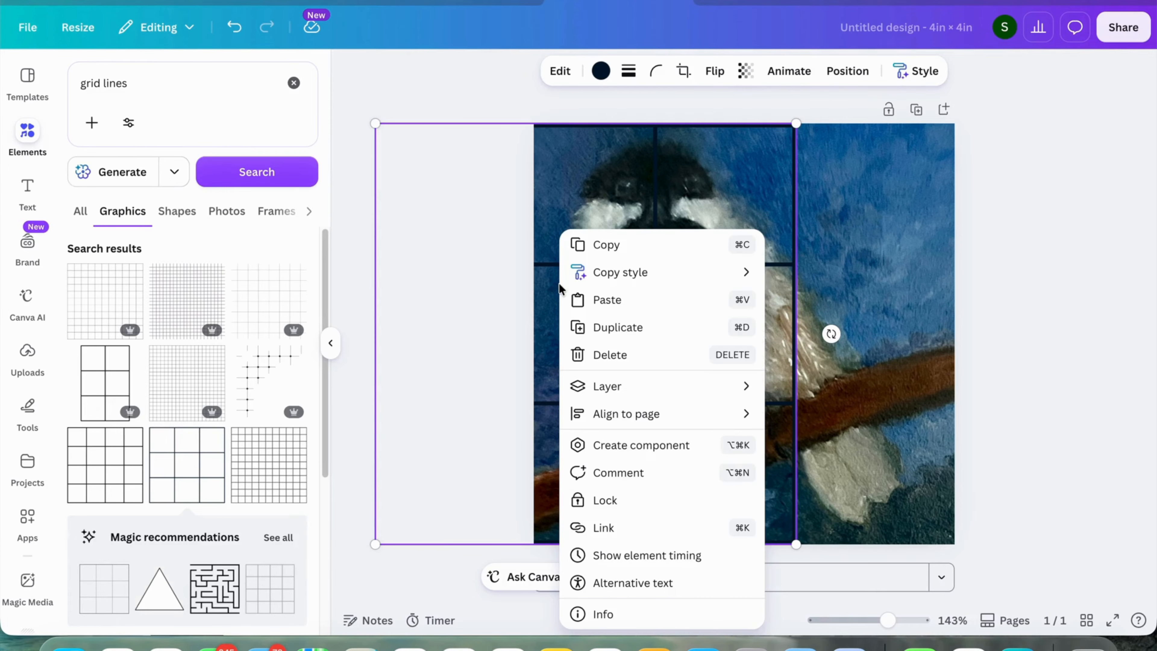
{"action": "left_click", "coordinate": [599, 352]}
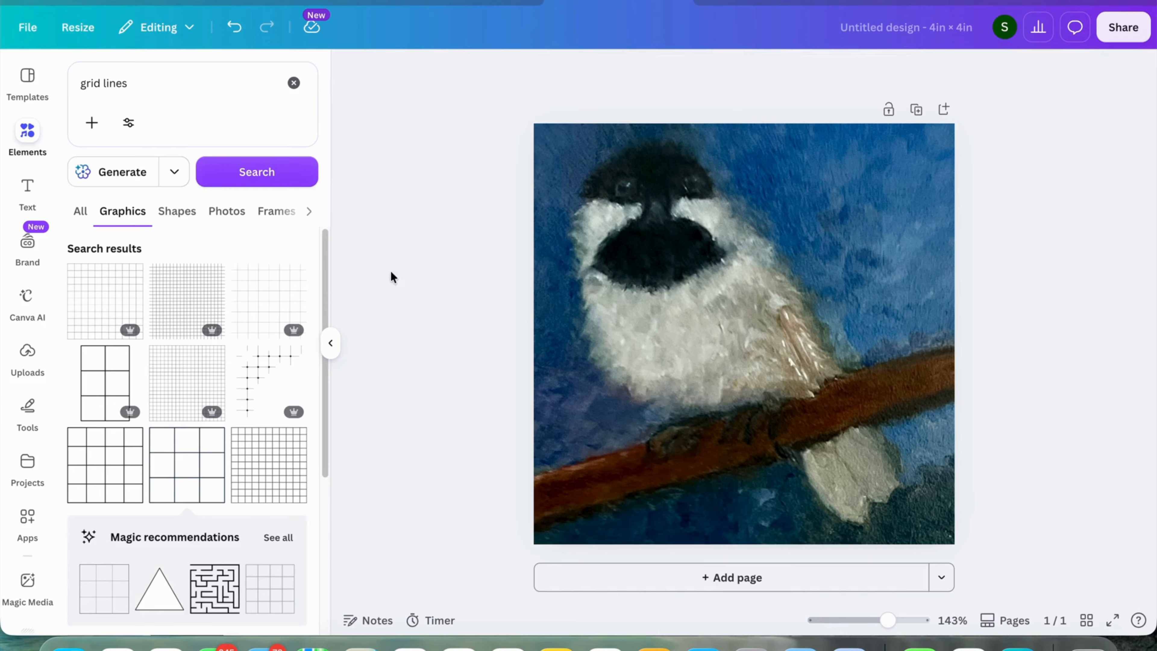
Step: Place the four-by-four grid graphic at the painting's upper-left corner and scale it up to cover the entire page
{"action": "left_click_drag", "start_coordinate": [98, 470], "coordinate": [568, 162]}
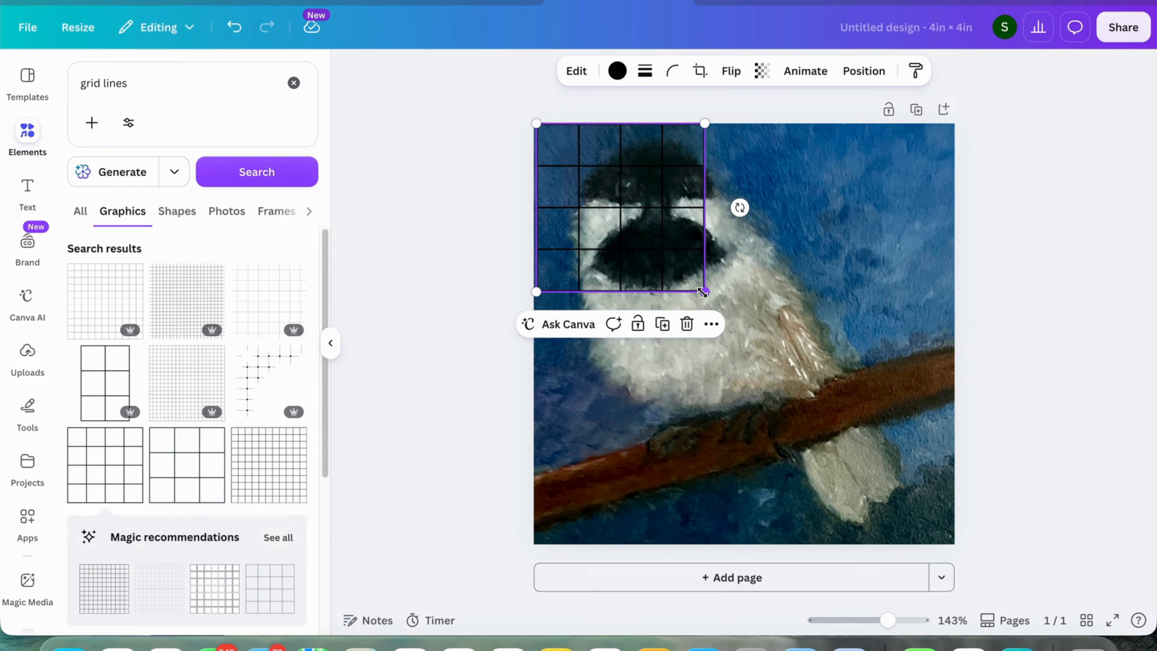
{"action": "left_click_drag", "start_coordinate": [702, 292], "coordinate": [1001, 492]}
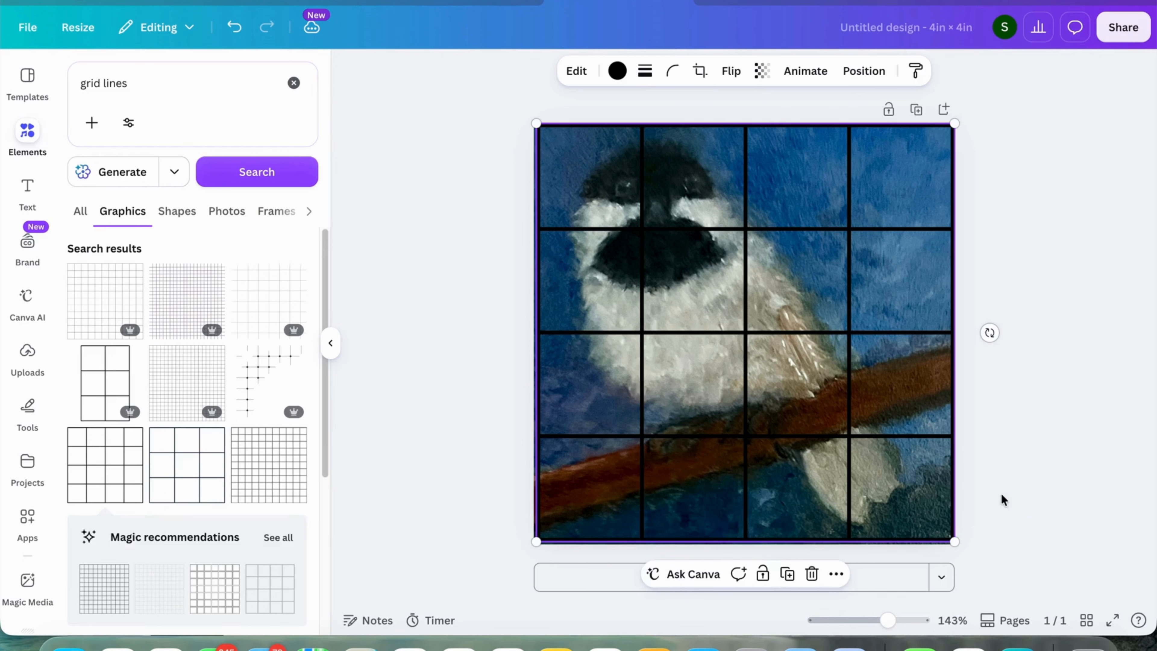
{"action": "left_click", "coordinate": [1031, 337]}
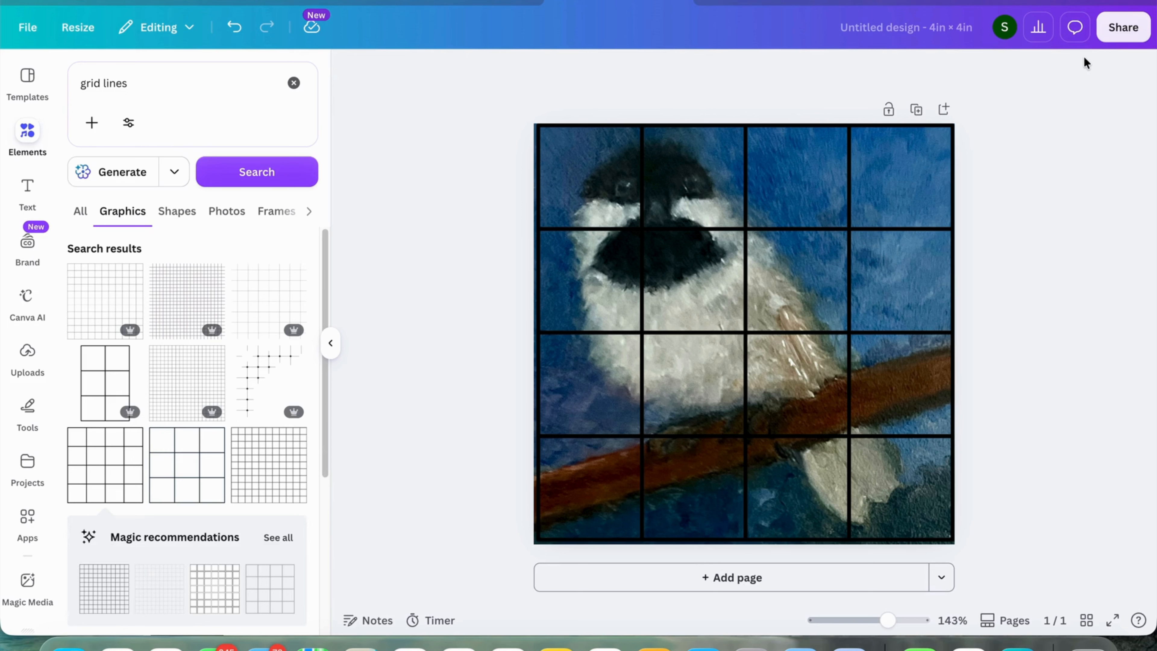
Step: Start downloading the gridded bird design as a JPG file
{"action": "left_click", "coordinate": [1124, 27]}
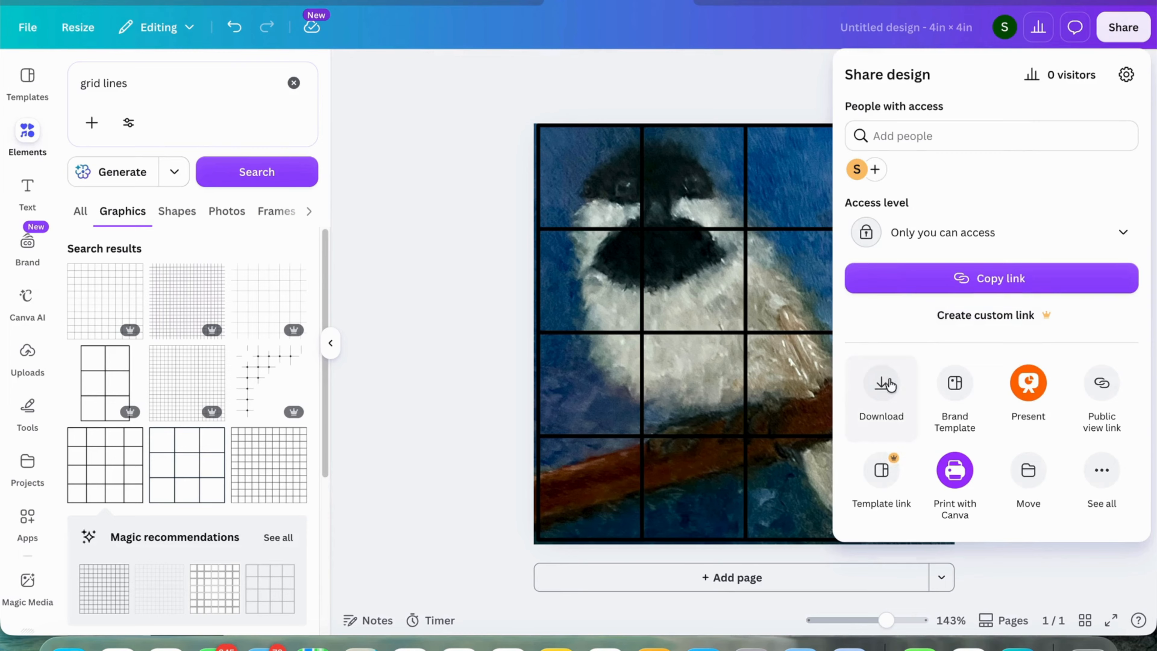
{"action": "left_click", "coordinate": [881, 385]}
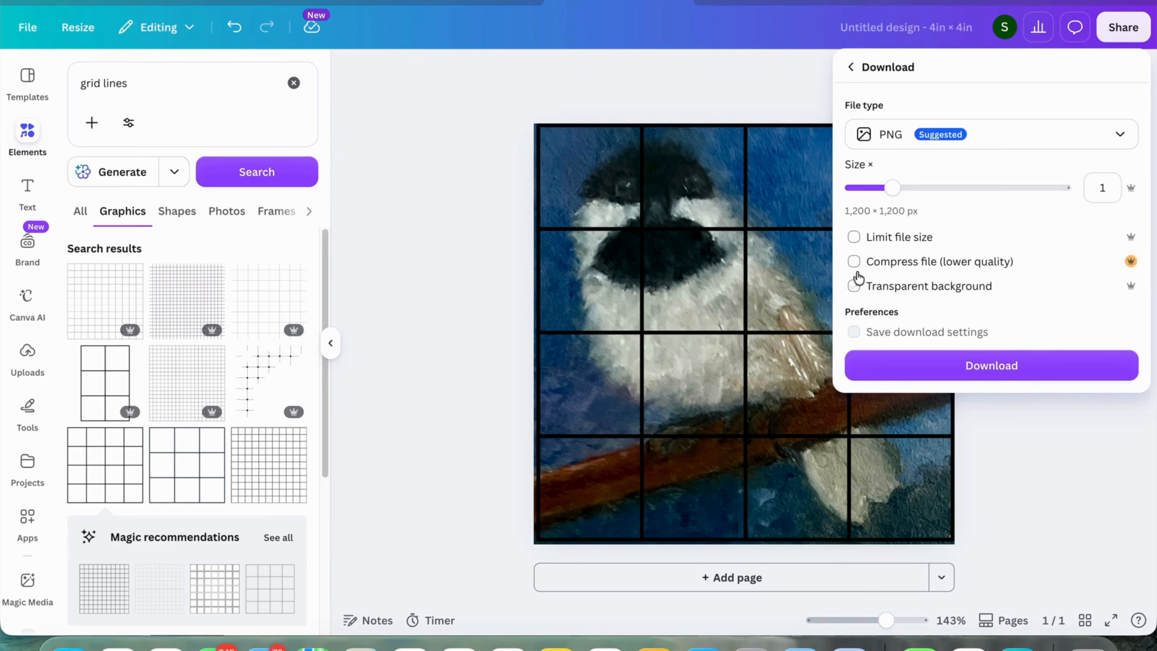
{"action": "left_click", "coordinate": [1121, 136]}
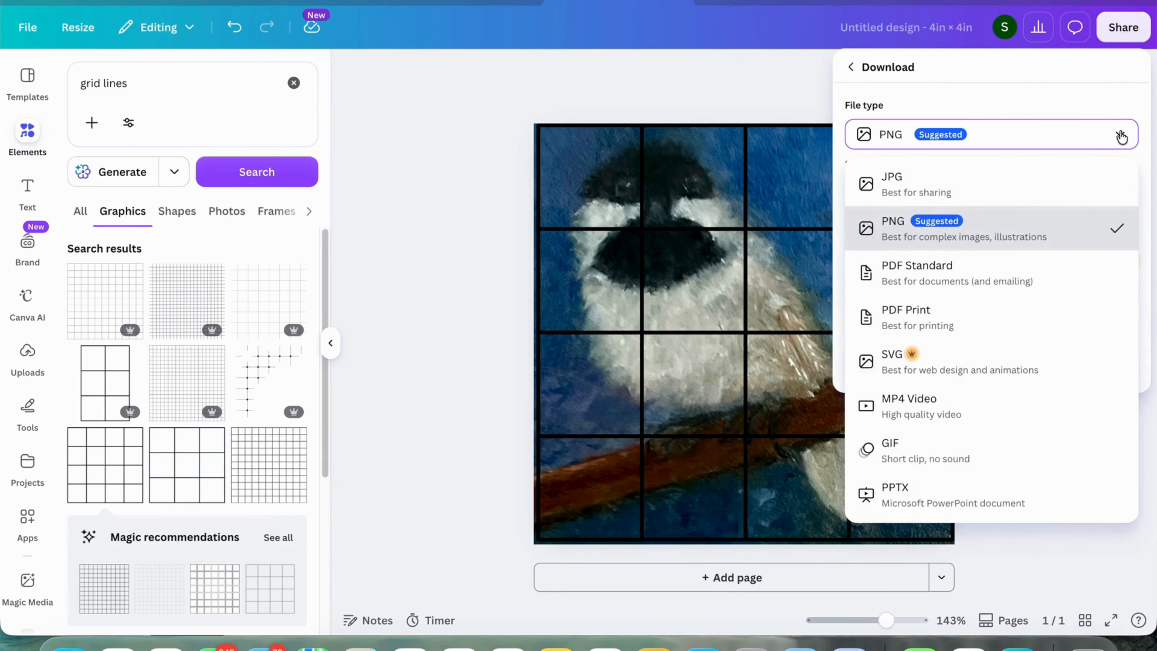
{"action": "left_click", "coordinate": [918, 195]}
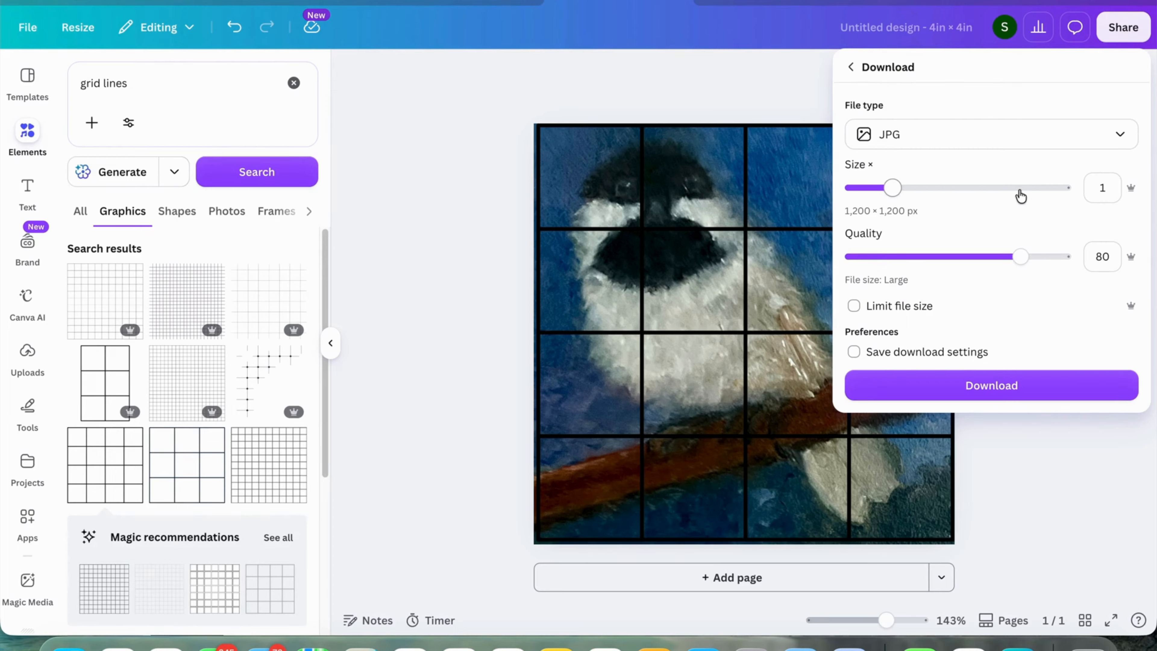
{"action": "left_click", "coordinate": [982, 389]}
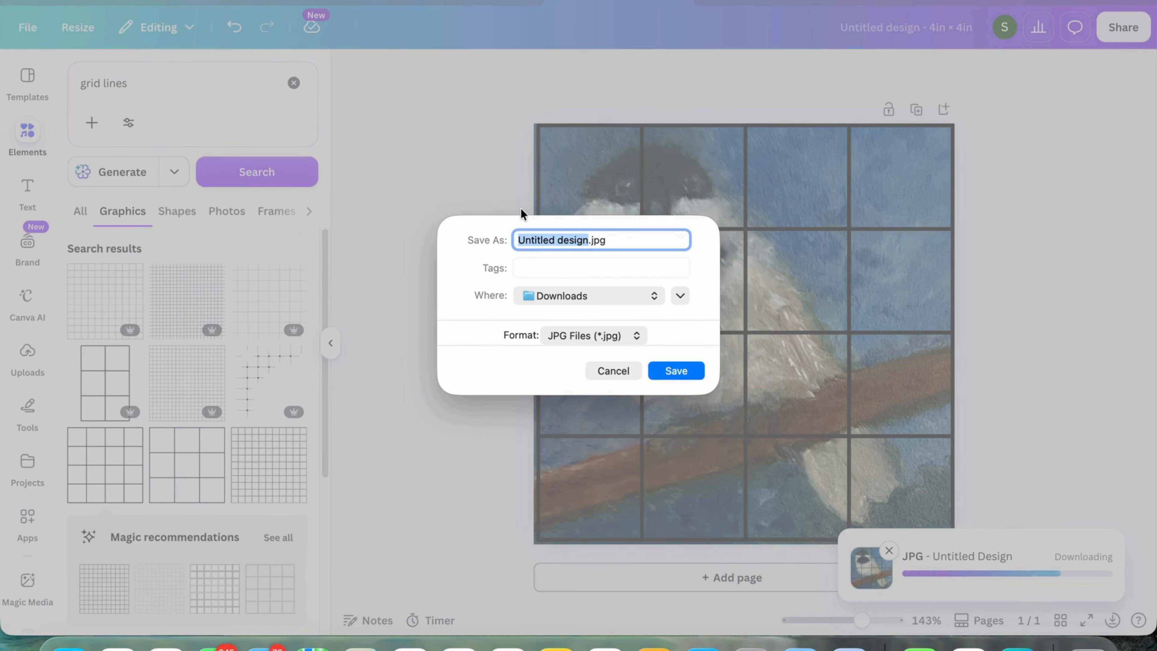
Step: Check the available save locations for the JPG, cancel the save and dismiss the download notice
{"action": "left_click", "coordinate": [653, 296]}
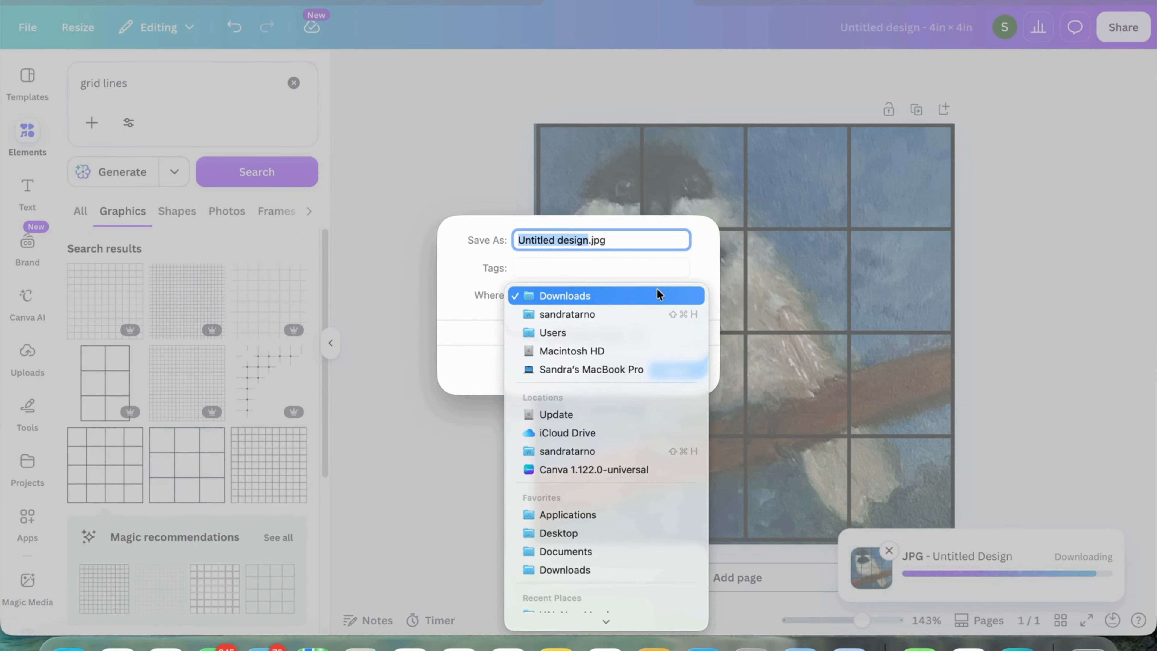
{"action": "left_click", "coordinate": [688, 260]}
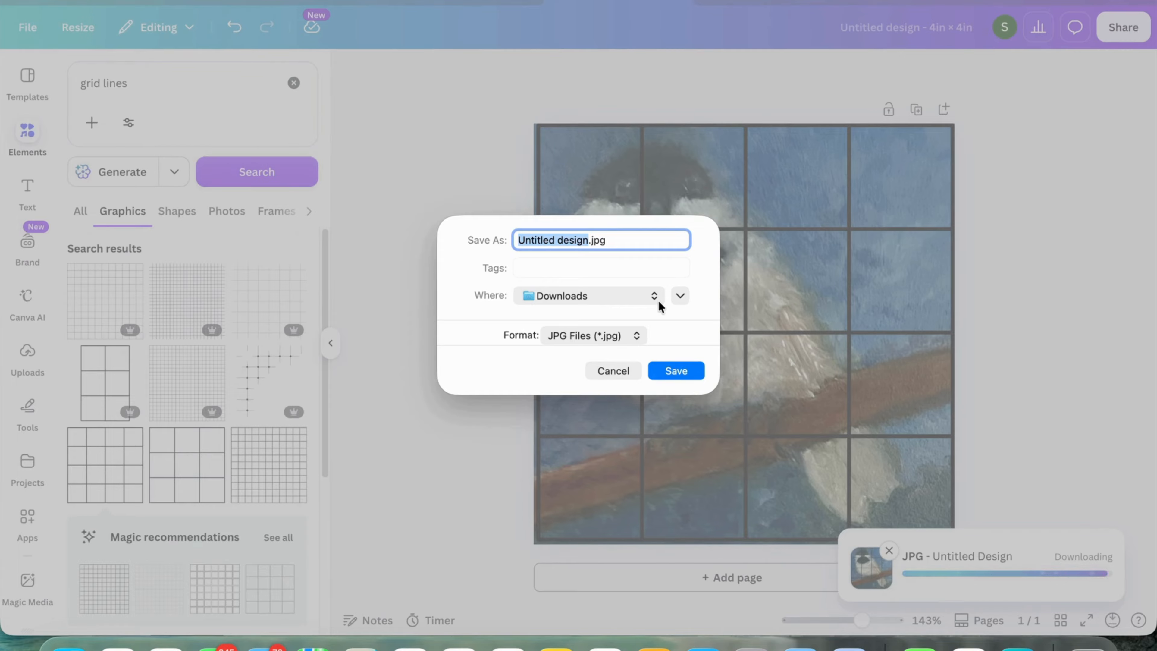
{"action": "left_click", "coordinate": [613, 370]}
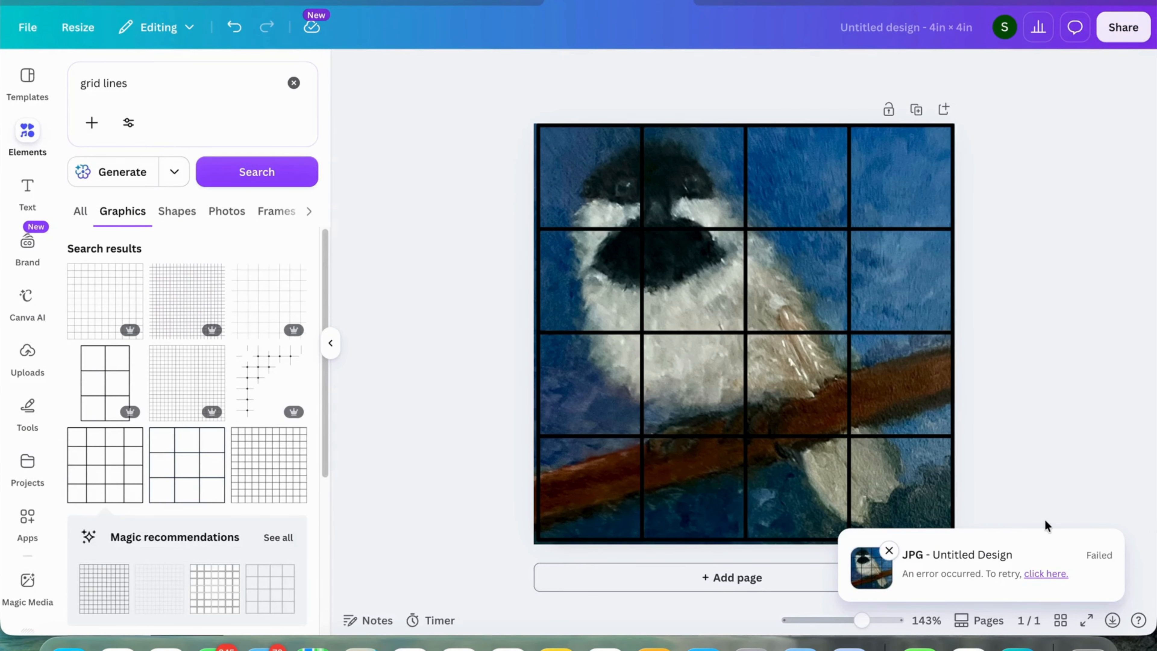
{"action": "left_click", "coordinate": [891, 554]}
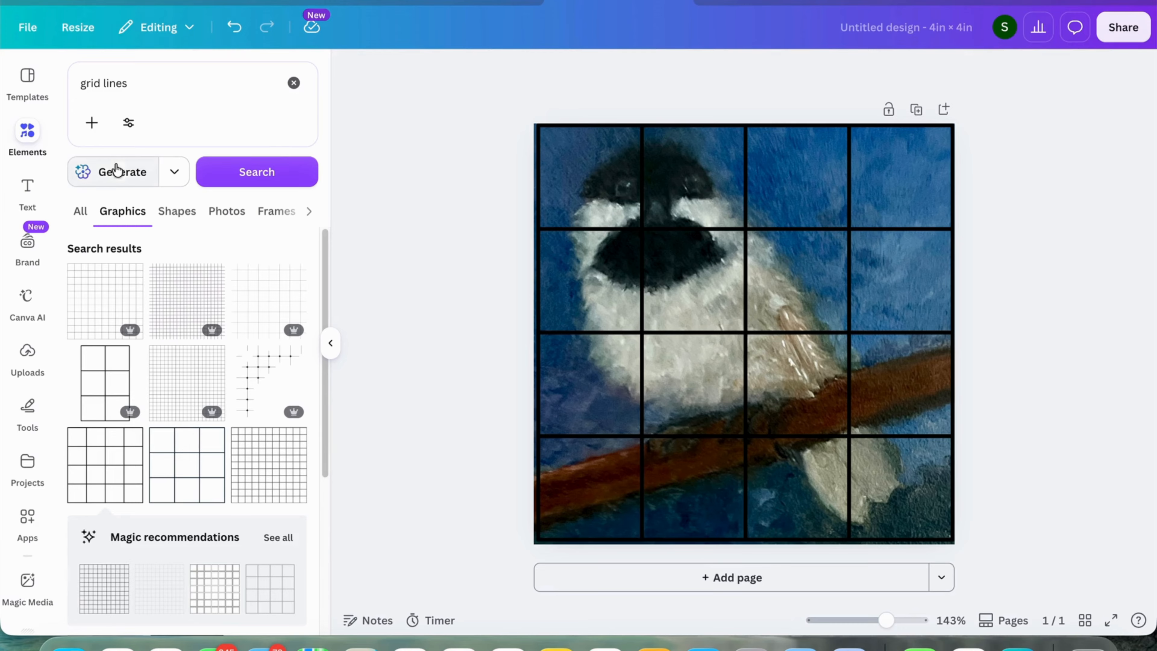
Step: Browse the saved projects, narrow them to designs only, and look through the list for the gridded bird design
{"action": "left_click", "coordinate": [26, 81]}
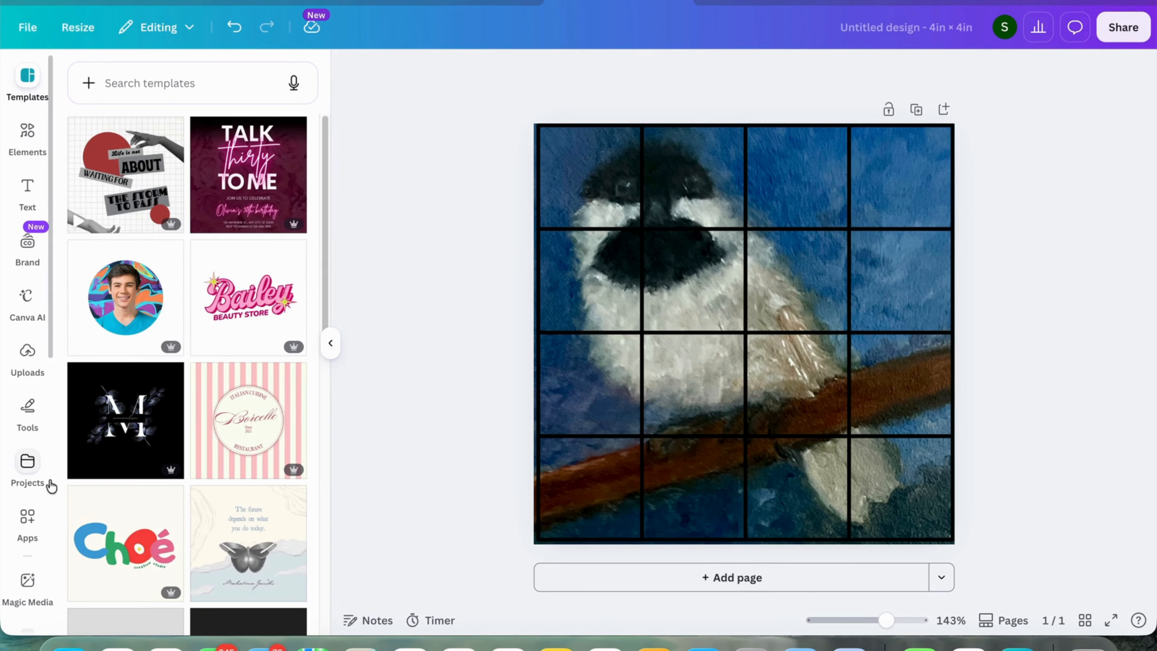
{"action": "left_click", "coordinate": [28, 462]}
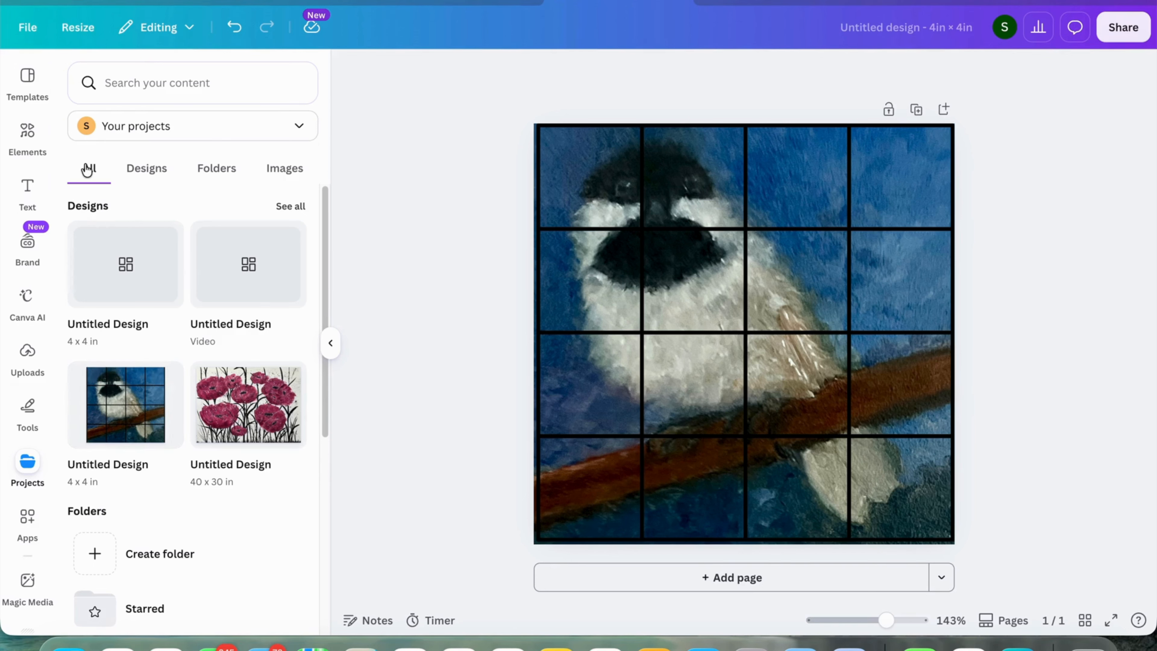
{"action": "mouse_move", "coordinate": [123, 412]}
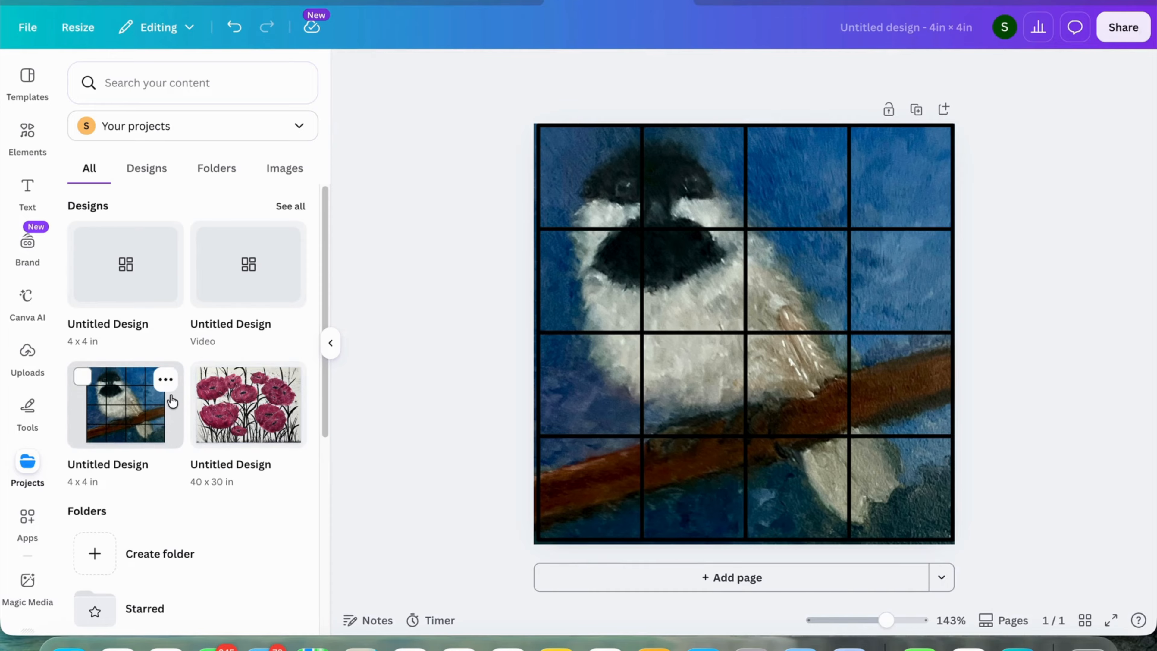
{"action": "scroll", "coordinate": [172, 401], "scroll_direction": "down", "scroll_amount": 2}
{"action": "scroll", "coordinate": [172, 401], "scroll_direction": "up", "scroll_amount": 2}
{"action": "scroll", "coordinate": [172, 401], "scroll_direction": "down", "scroll_amount": 5}
{"action": "scroll", "coordinate": [172, 401], "scroll_direction": "up", "scroll_amount": 5}
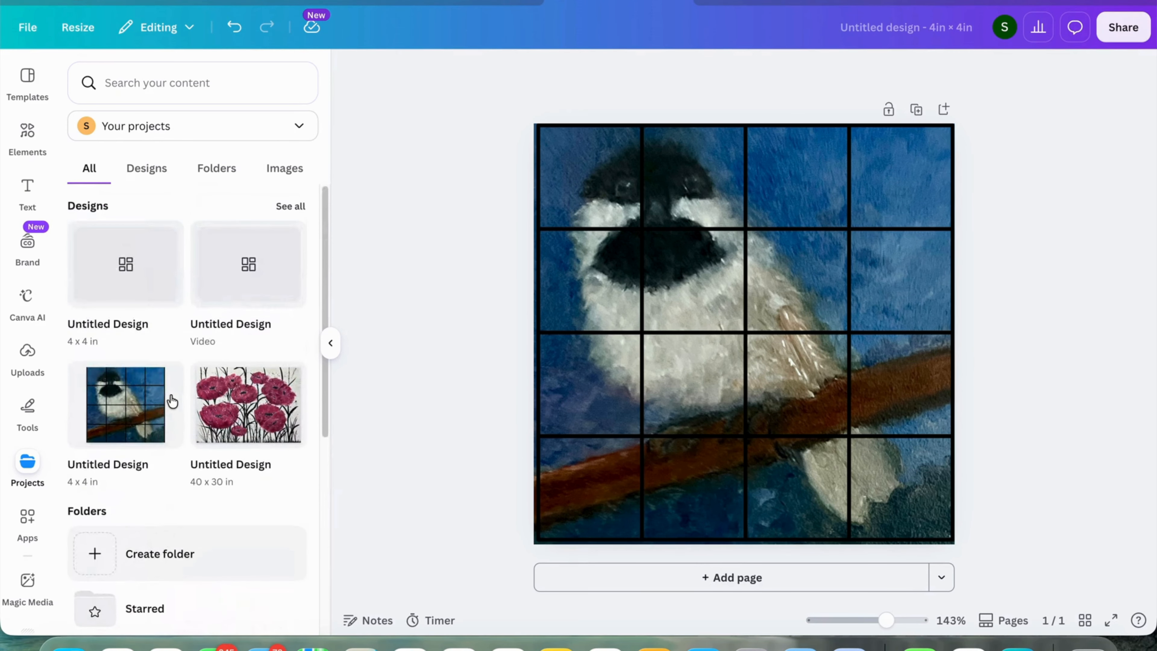
{"action": "left_click", "coordinate": [157, 169]}
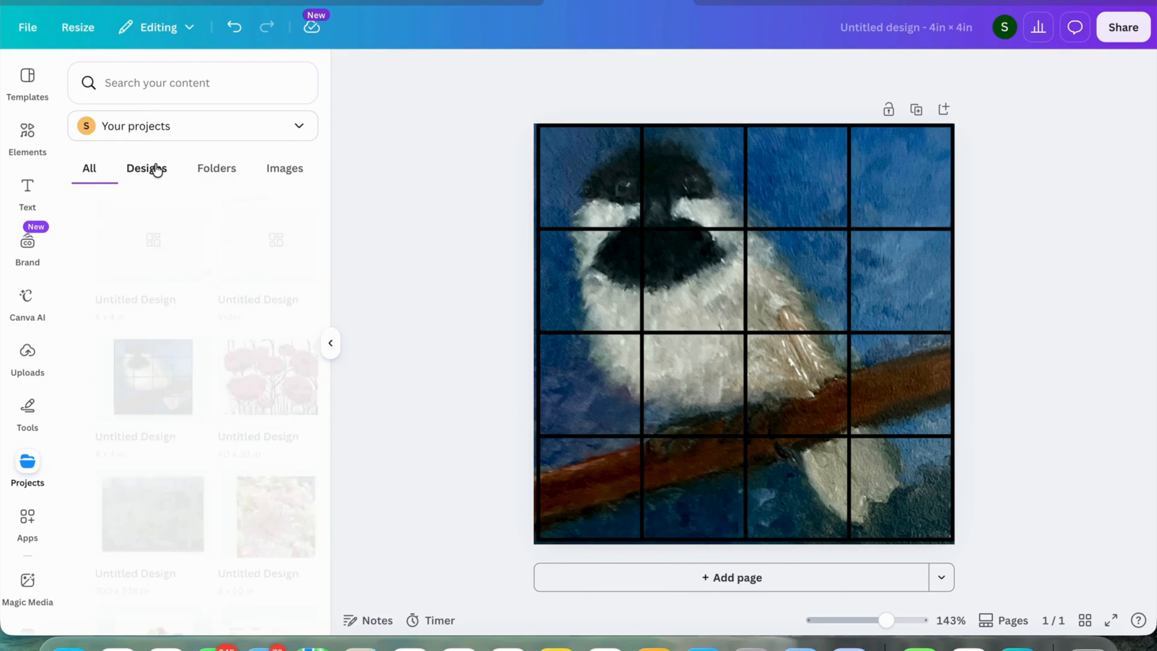
{"action": "scroll", "coordinate": [188, 419], "scroll_direction": "down", "scroll_amount": 10}
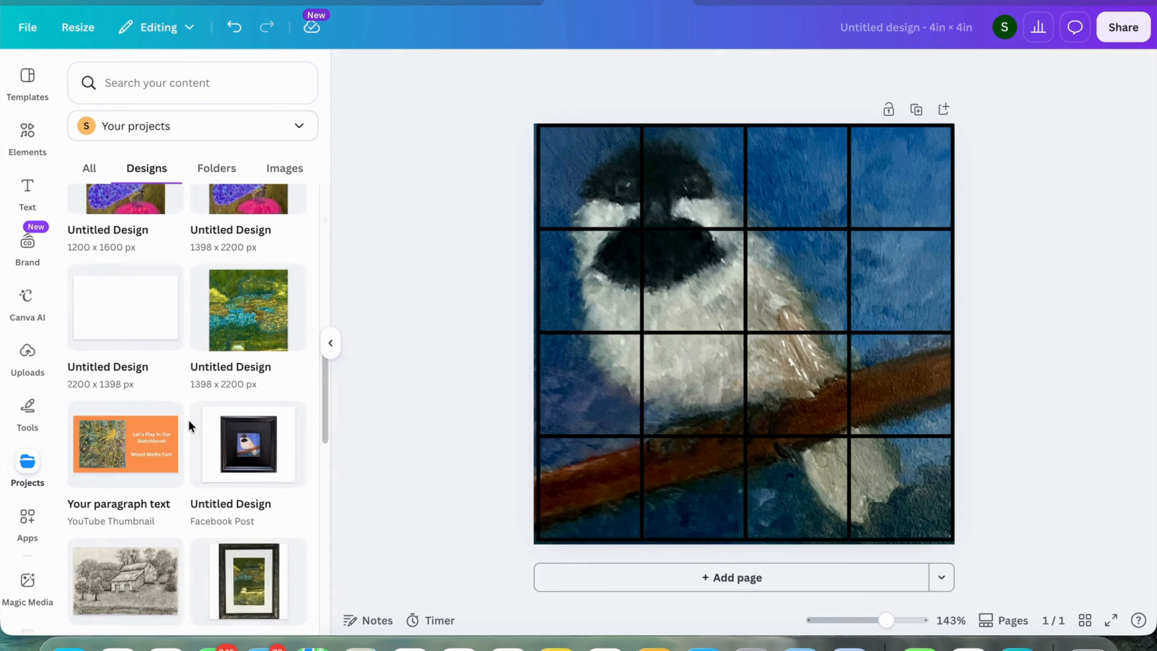
{"action": "scroll", "coordinate": [188, 420], "scroll_direction": "up", "scroll_amount": 10}
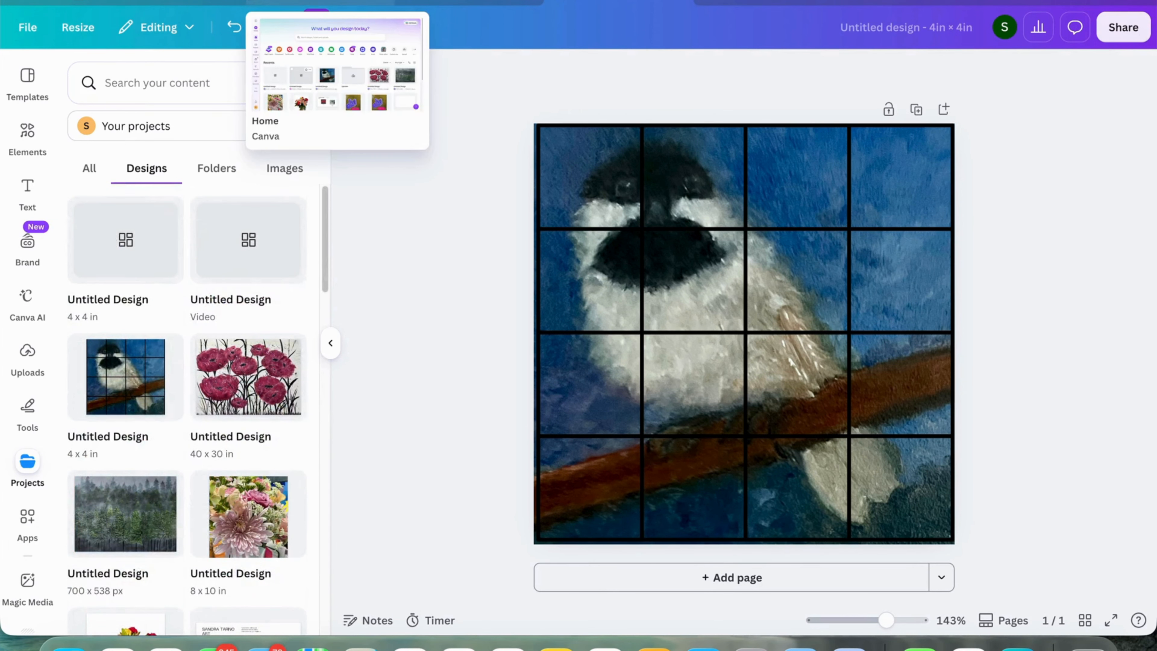